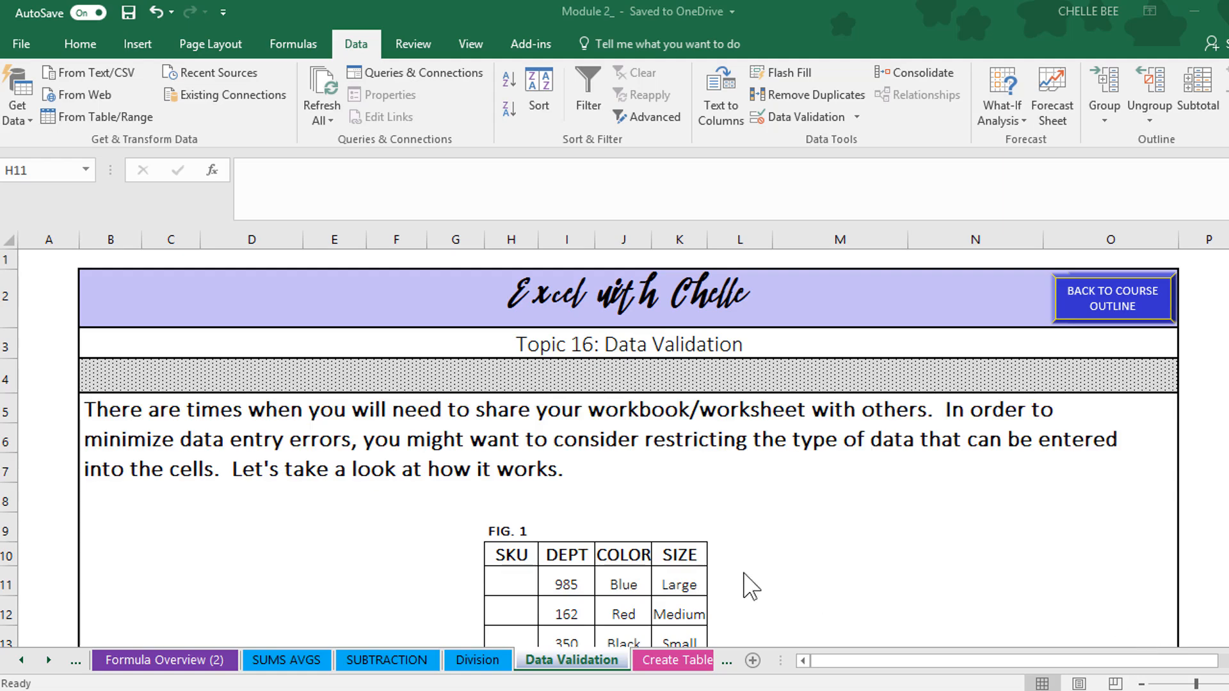
left_click(789, 552)
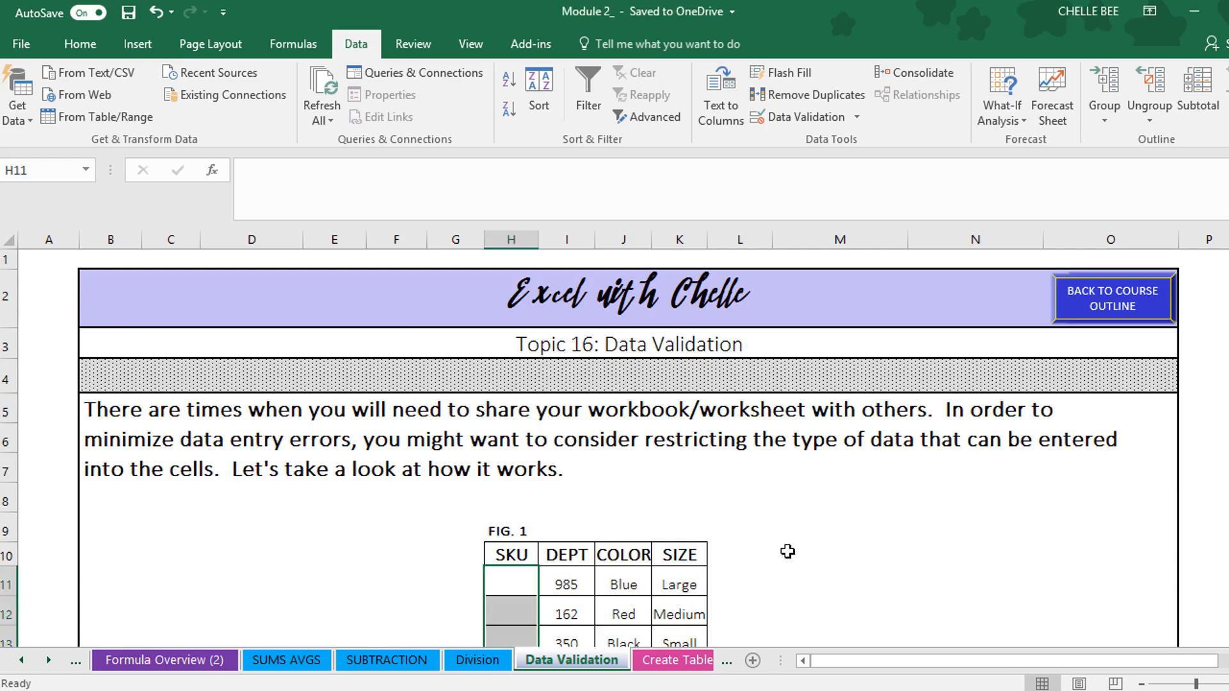
scroll(787, 551, "down", 4)
scroll(757, 529, "up", 4)
scroll(757, 530, "down", 1)
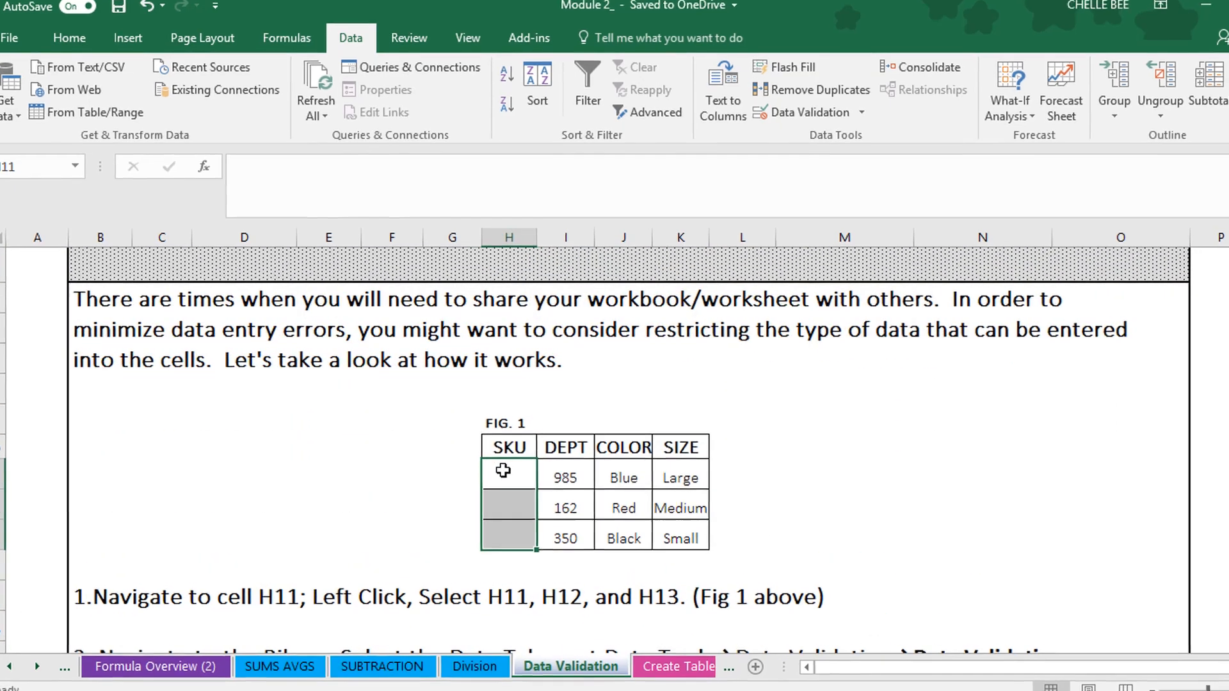
left_click(506, 468)
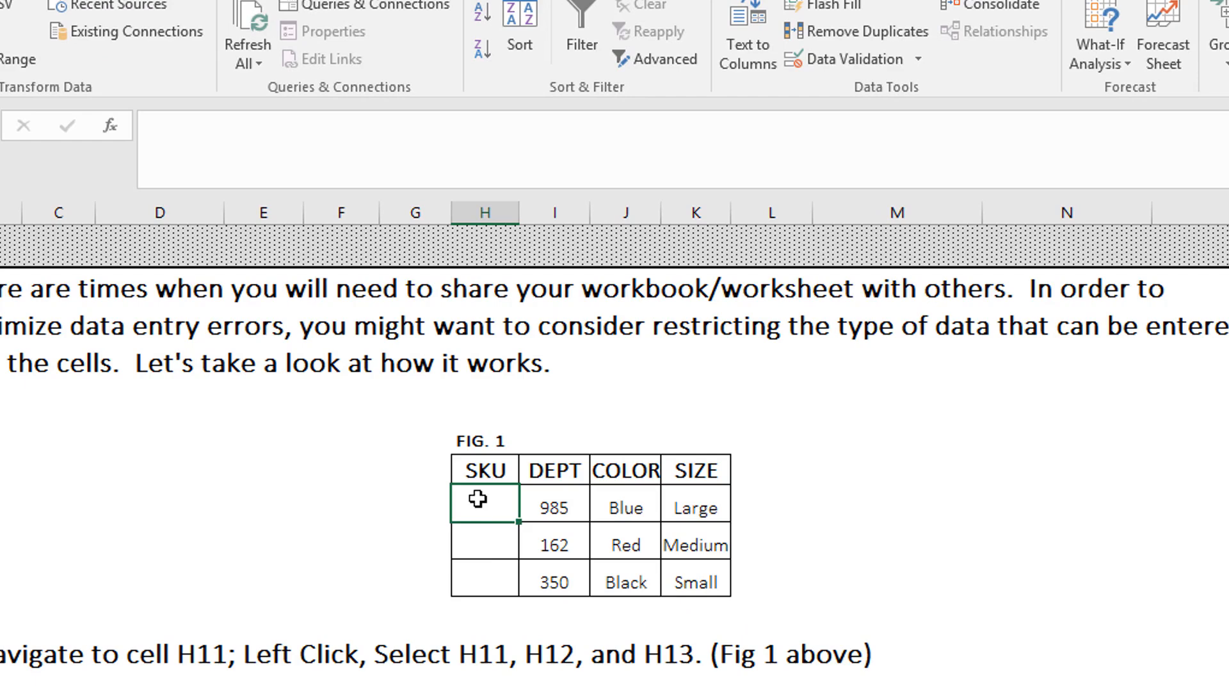
left_click_drag(478, 499, 507, 574)
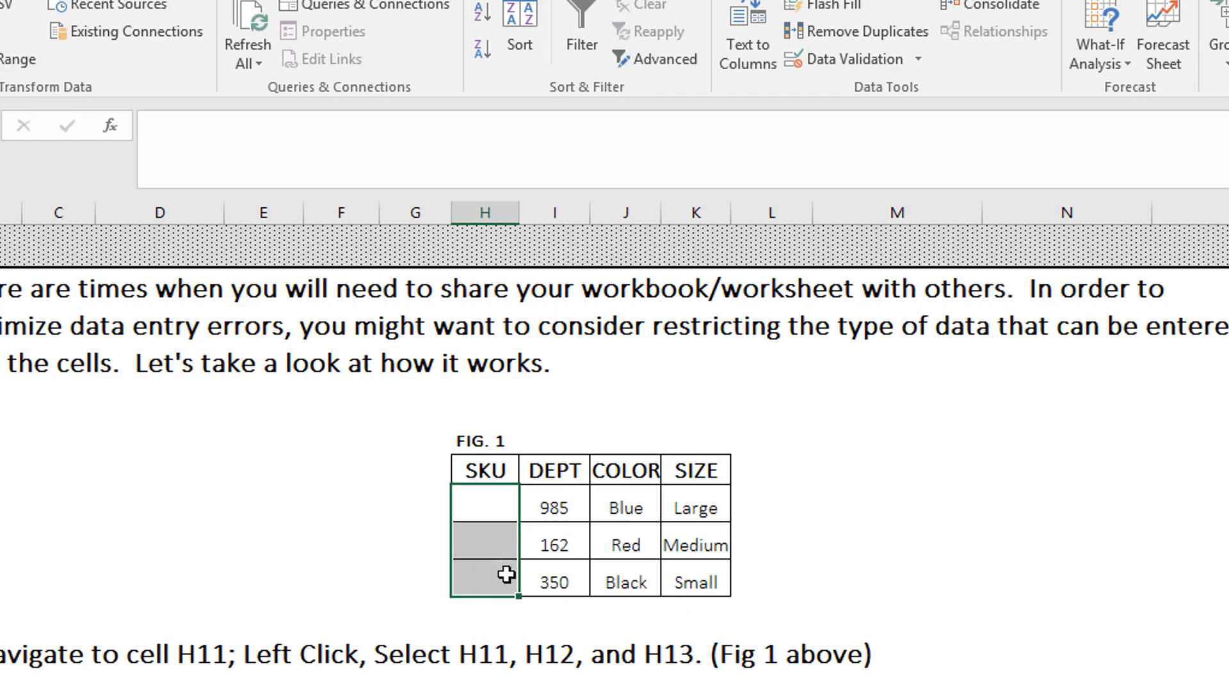
left_click(473, 498)
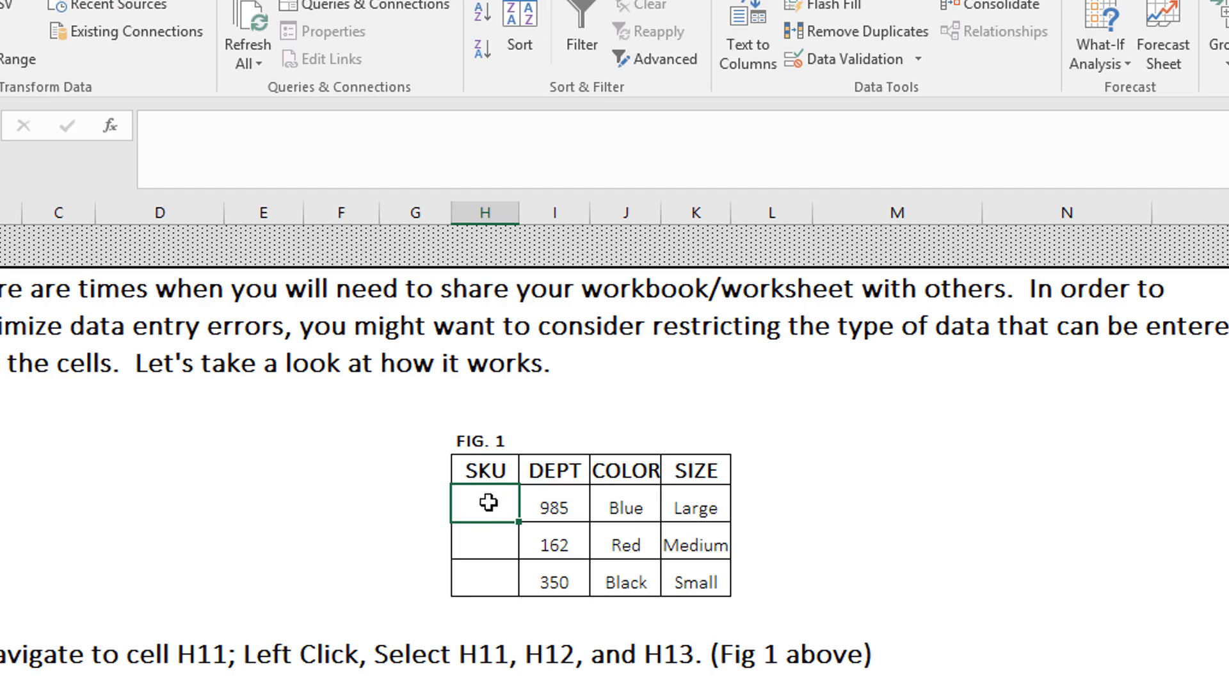
left_click(483, 556)
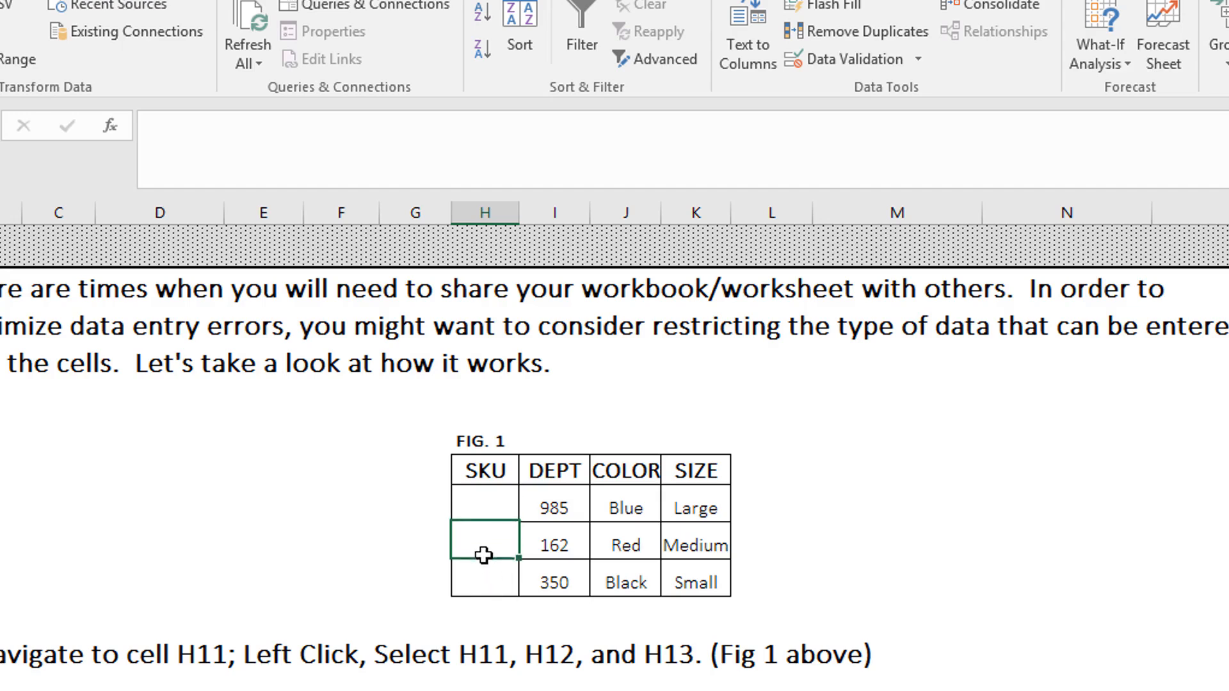
left_click(484, 584)
left_click(496, 497)
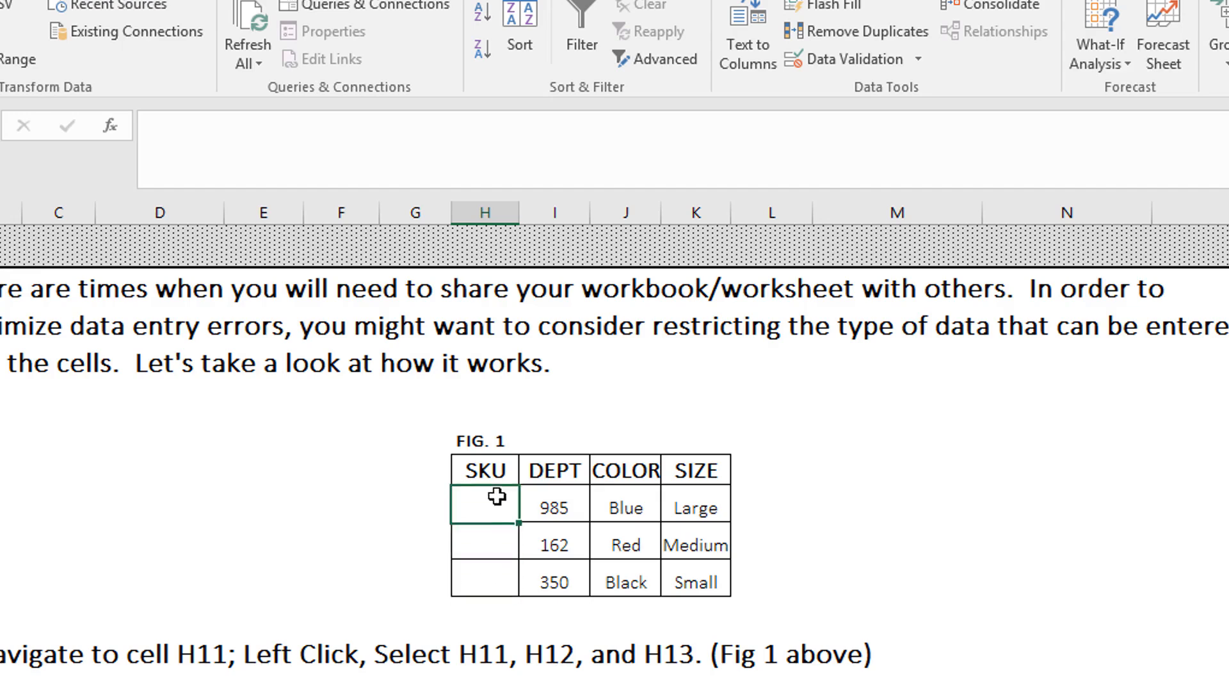
left_click(490, 550)
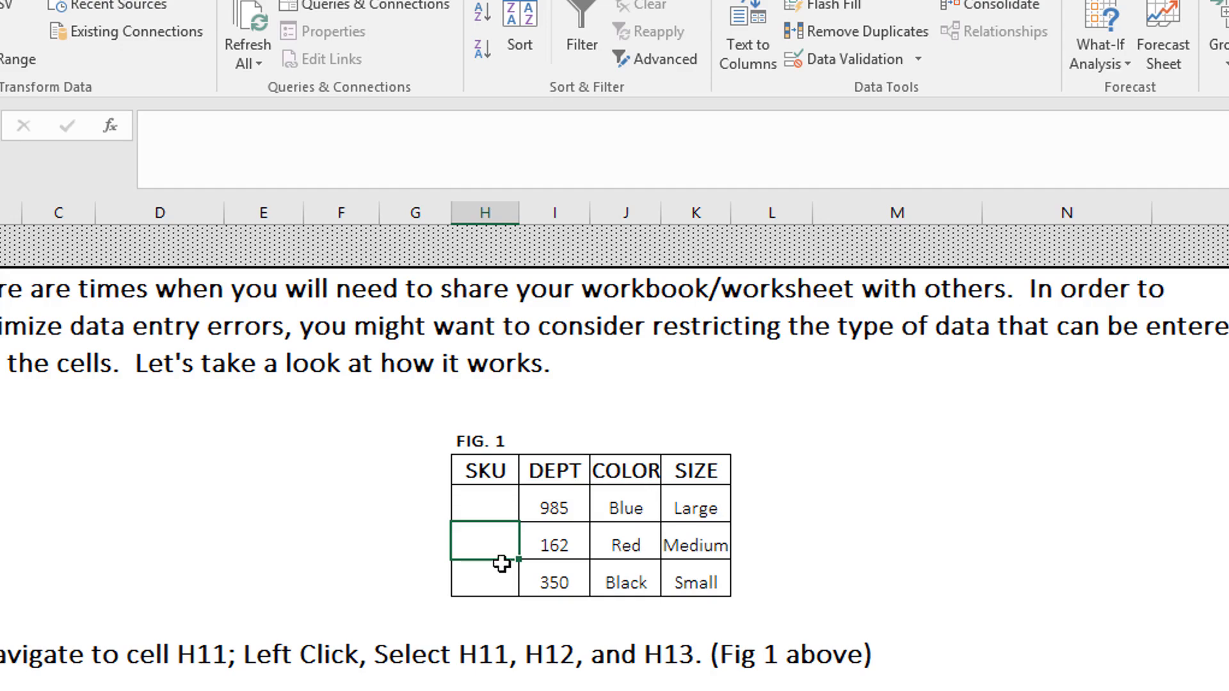
left_click(996, 443)
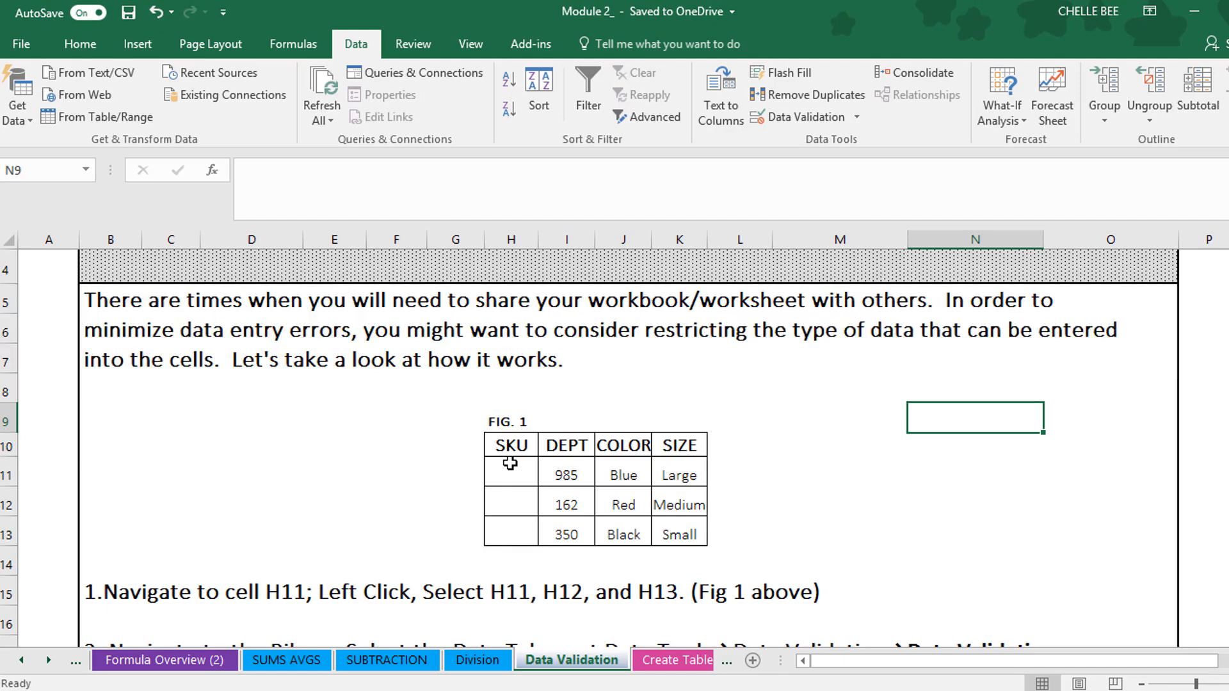
Step: Open the Data Validation settings for the three empty SKU cells H11 to H13
left_click(510, 463)
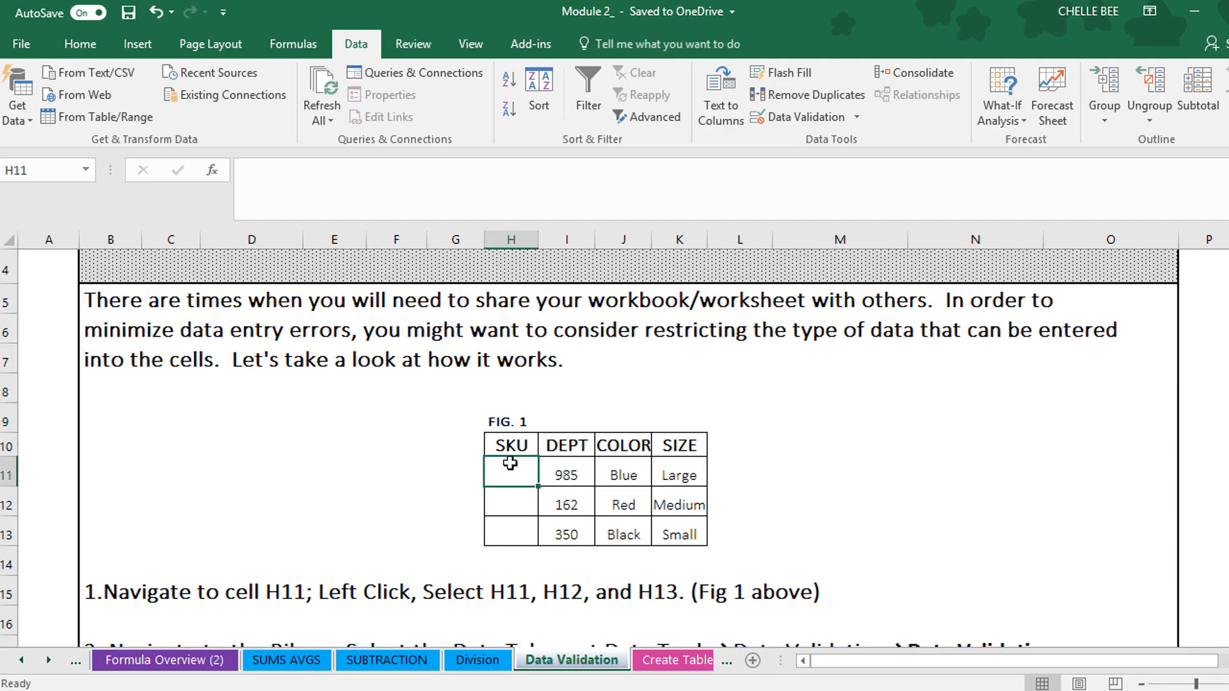
left_click_drag(510, 471, 511, 532)
scroll(515, 532, "down", 1)
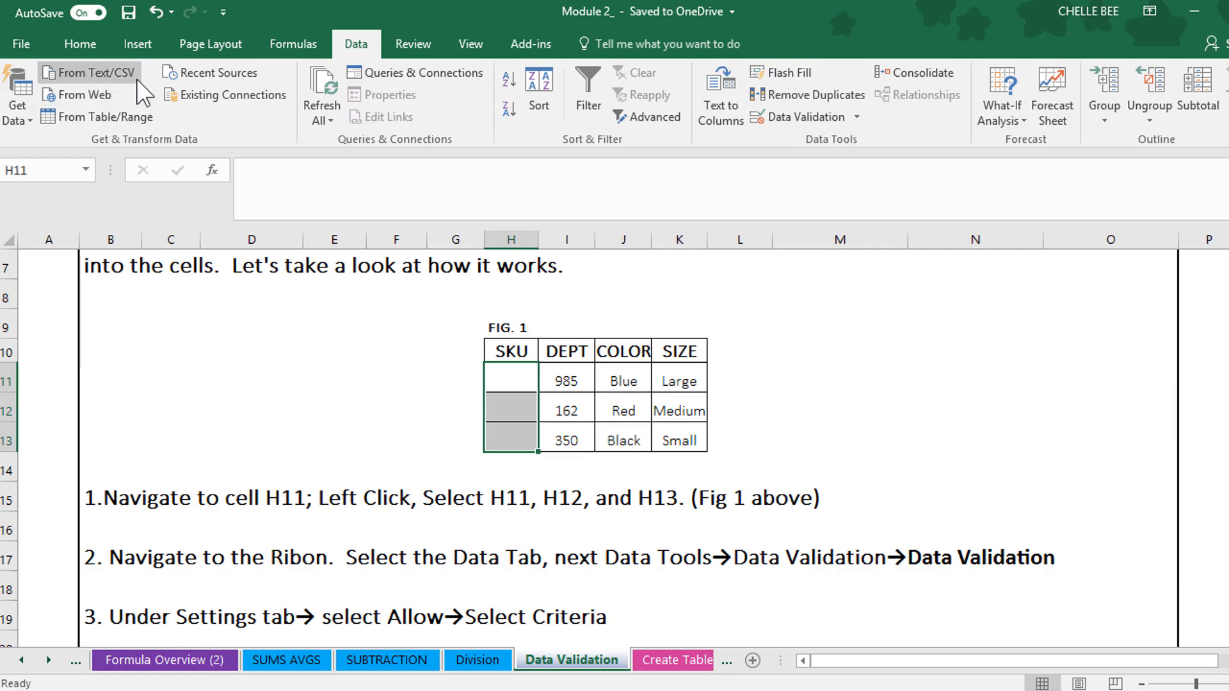
left_click(69, 42)
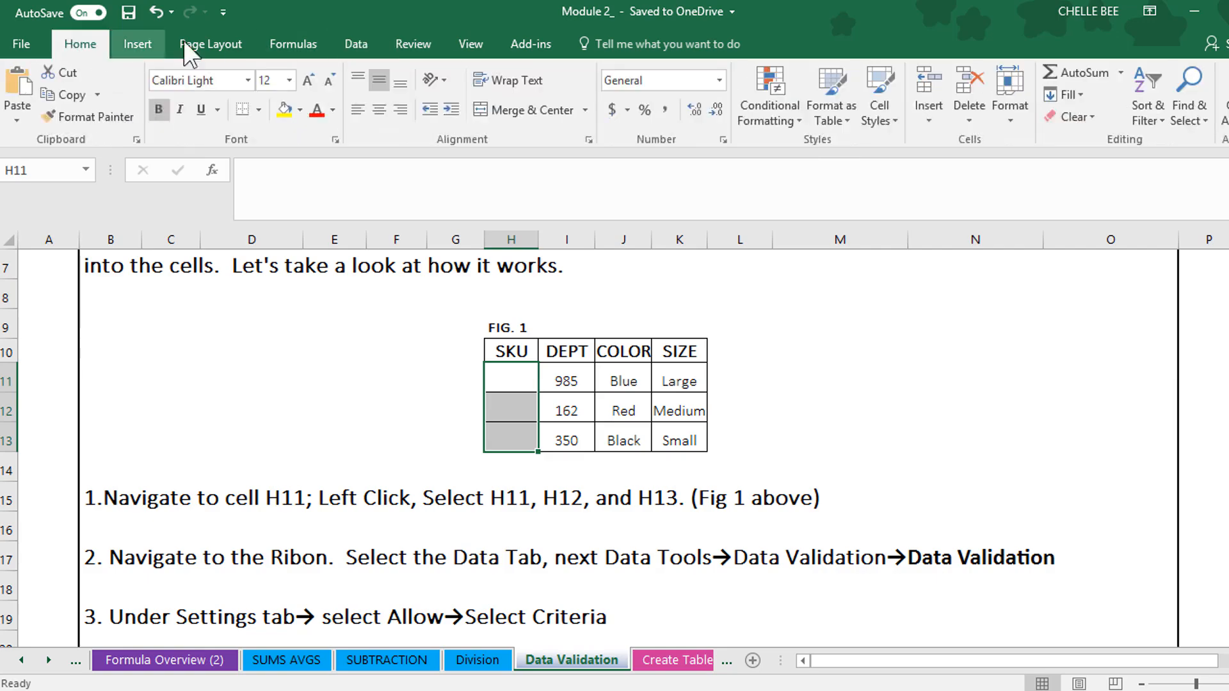
left_click(366, 48)
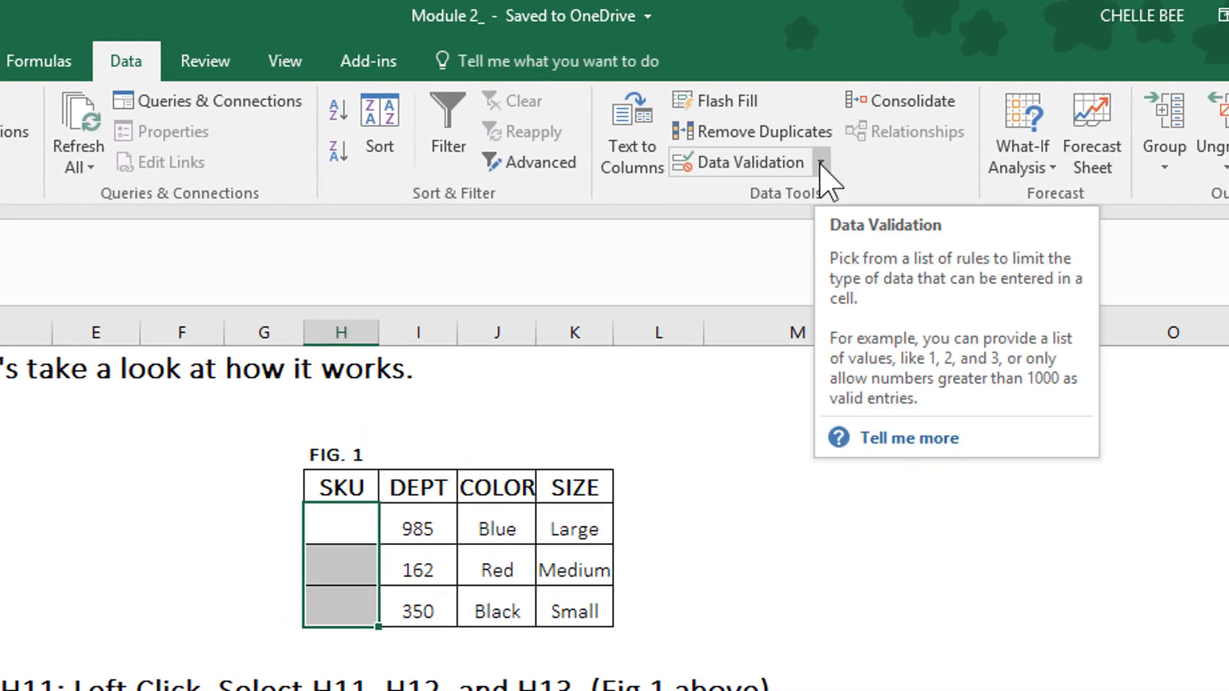
left_click(821, 164)
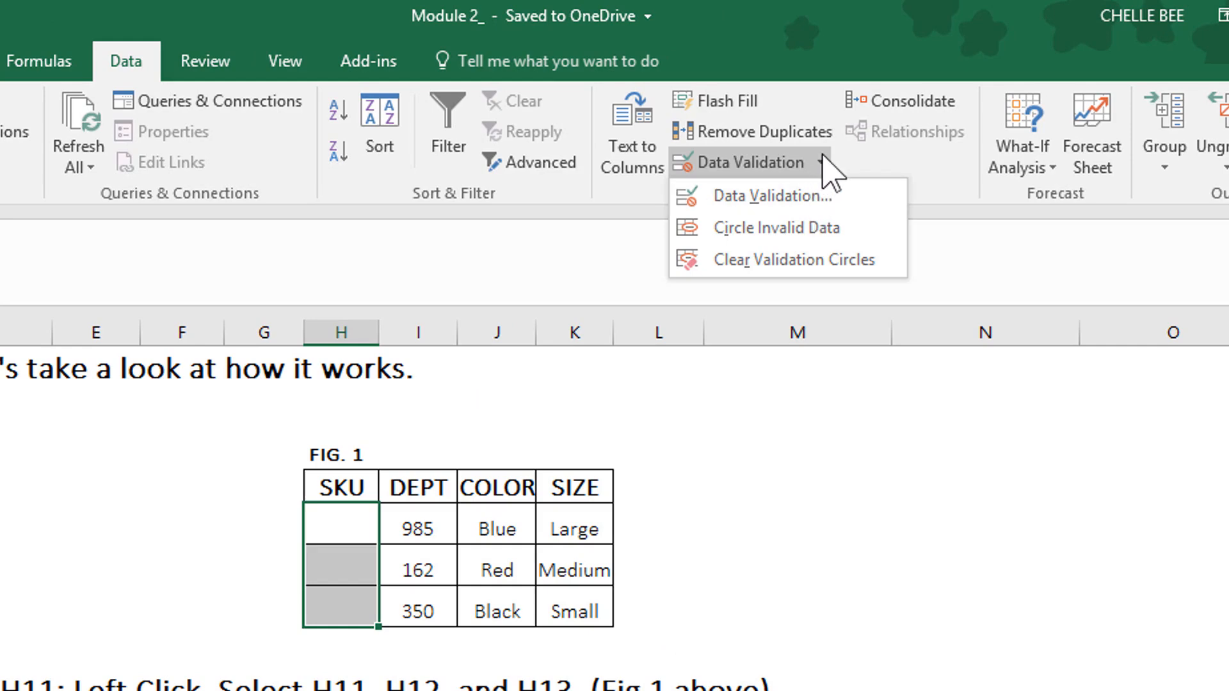
left_click(786, 197)
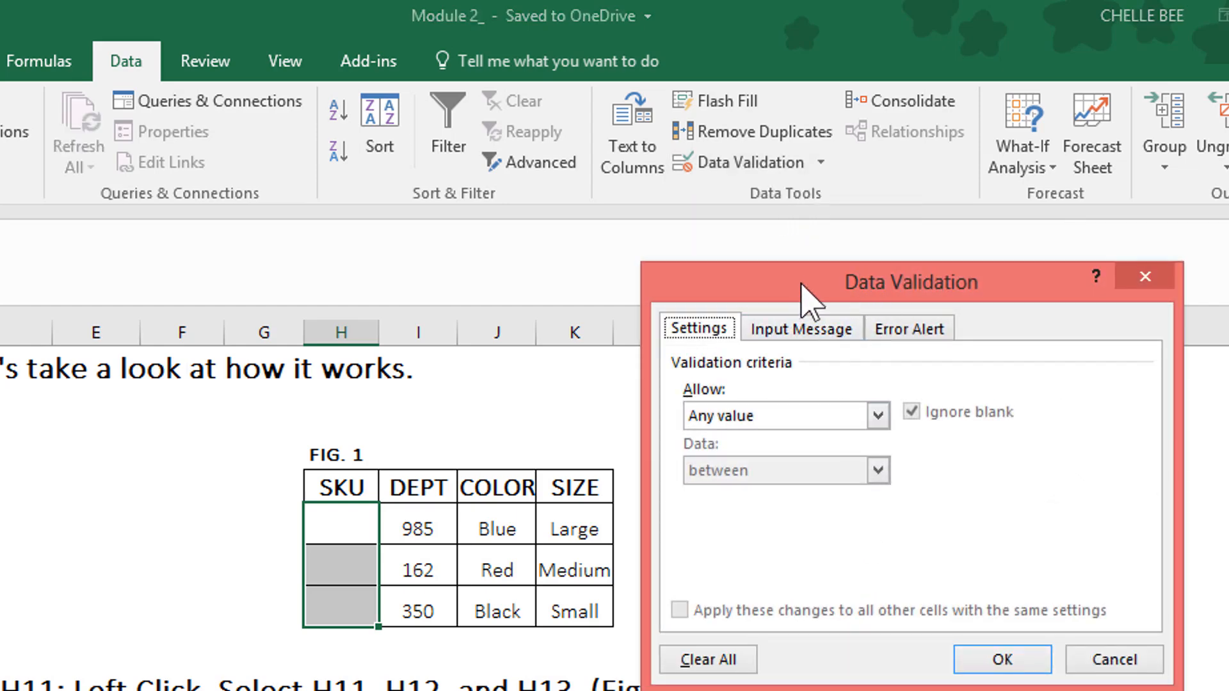
left_click_drag(804, 297, 876, 273)
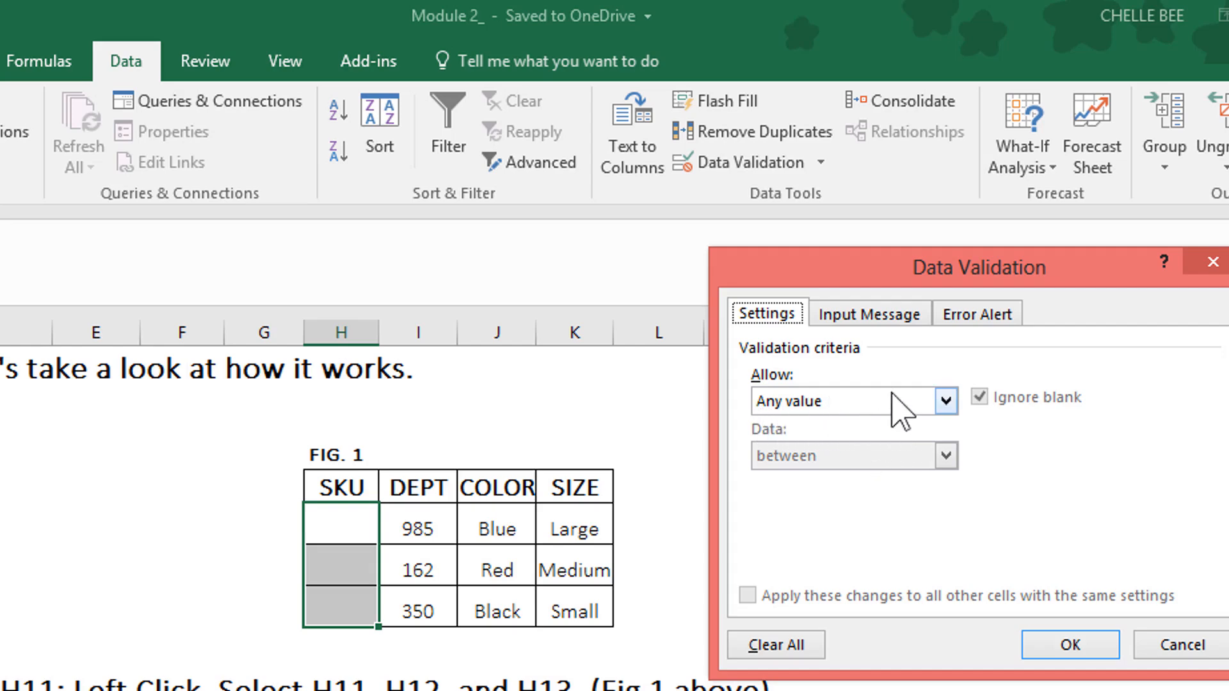
Step: Restrict the SKU cells to whole numbers between a minimum of 1 and a maximum of 10
left_click(945, 402)
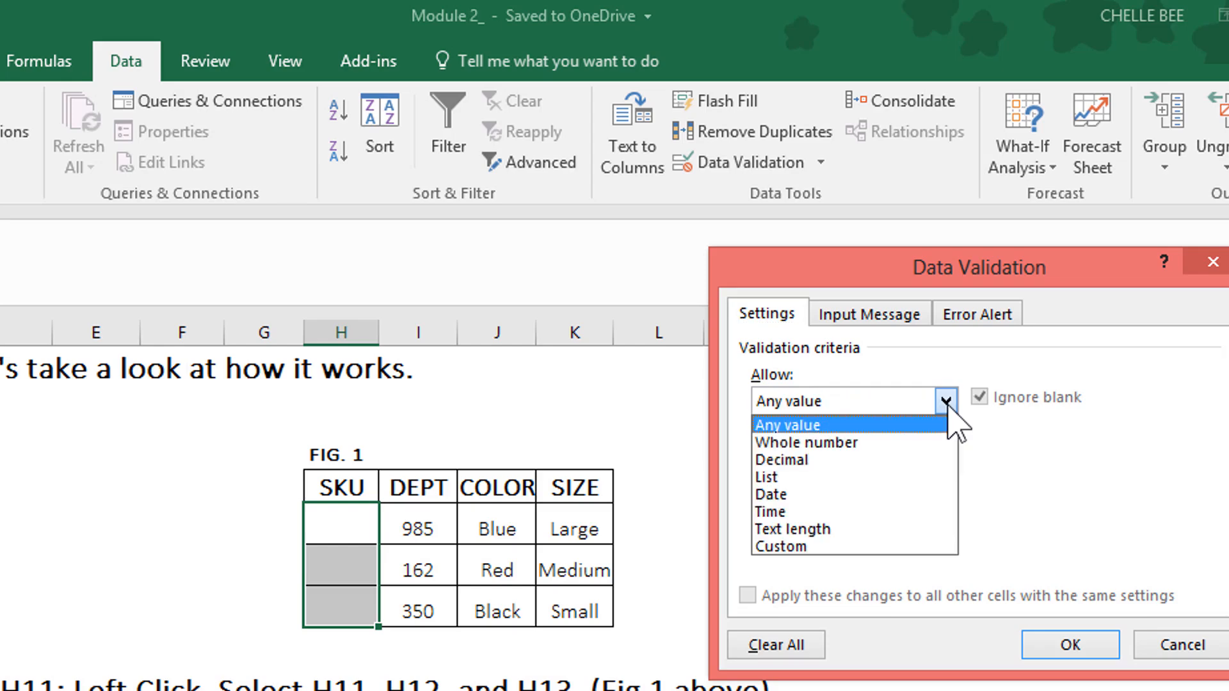
left_click(946, 402)
left_click(946, 402)
left_click(835, 443)
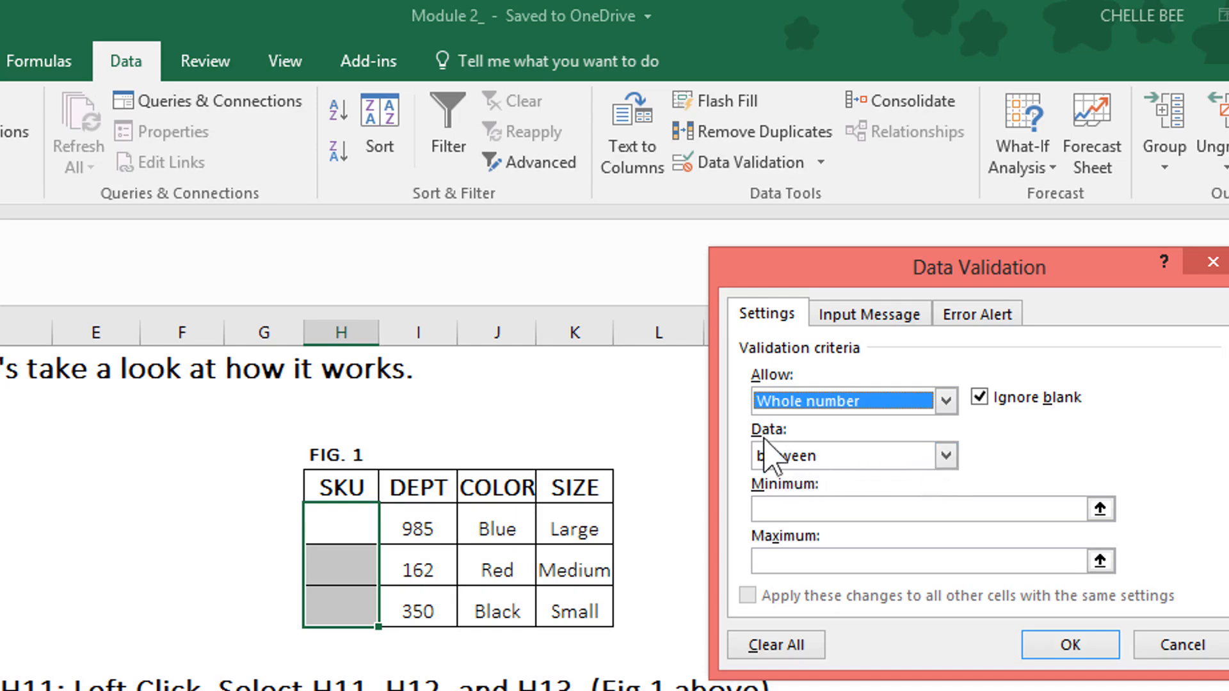
left_click(819, 509)
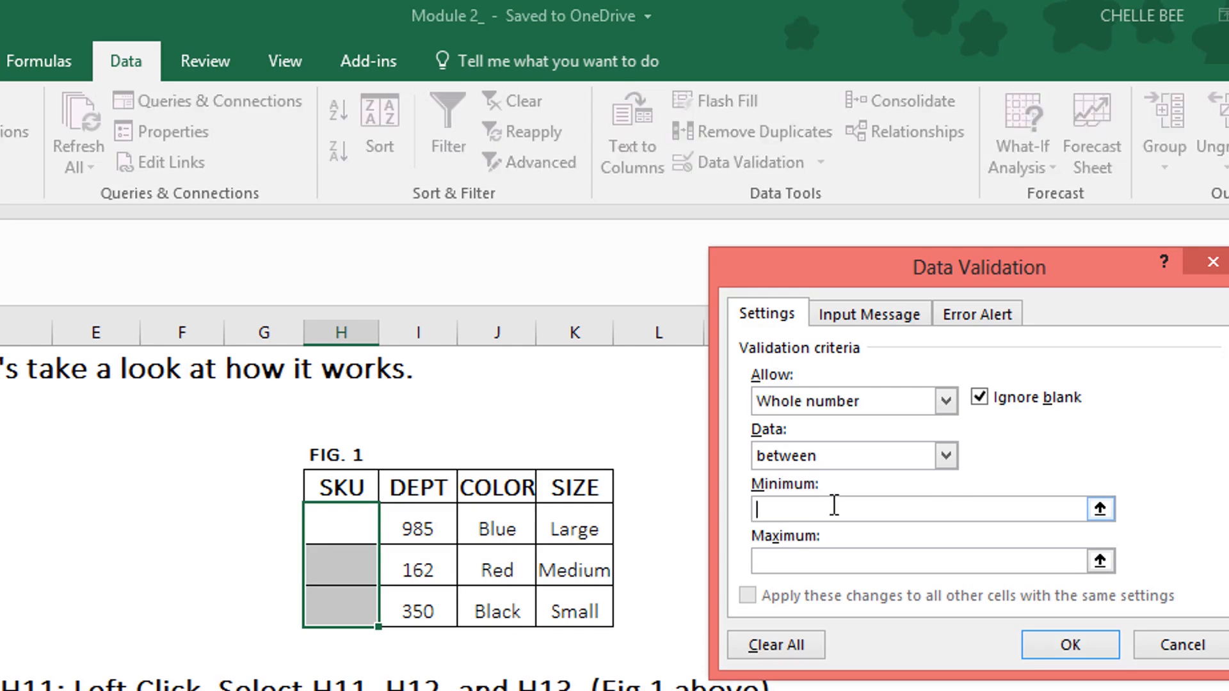
type("1")
left_click(783, 565)
type("10")
Step: Apply an error alert titled "STOP" with the message "You have blown up this worksheet! You will now be reported to the authorities!"
left_click(882, 317)
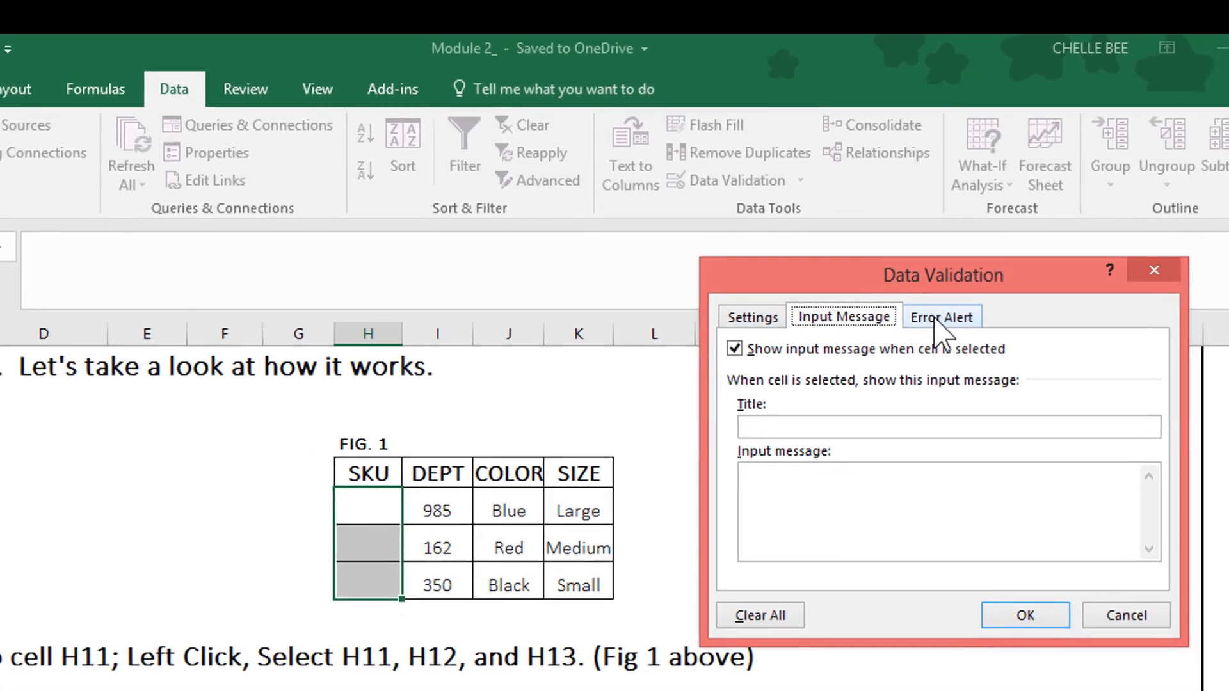
left_click(922, 319)
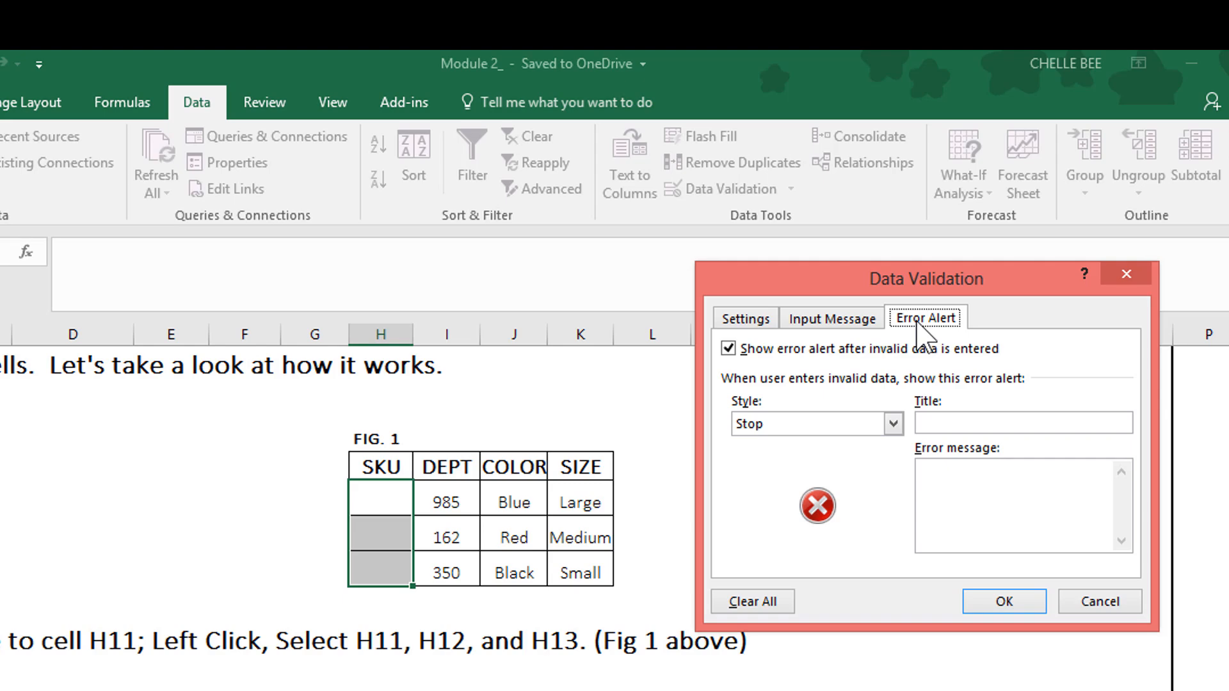
left_click(956, 427)
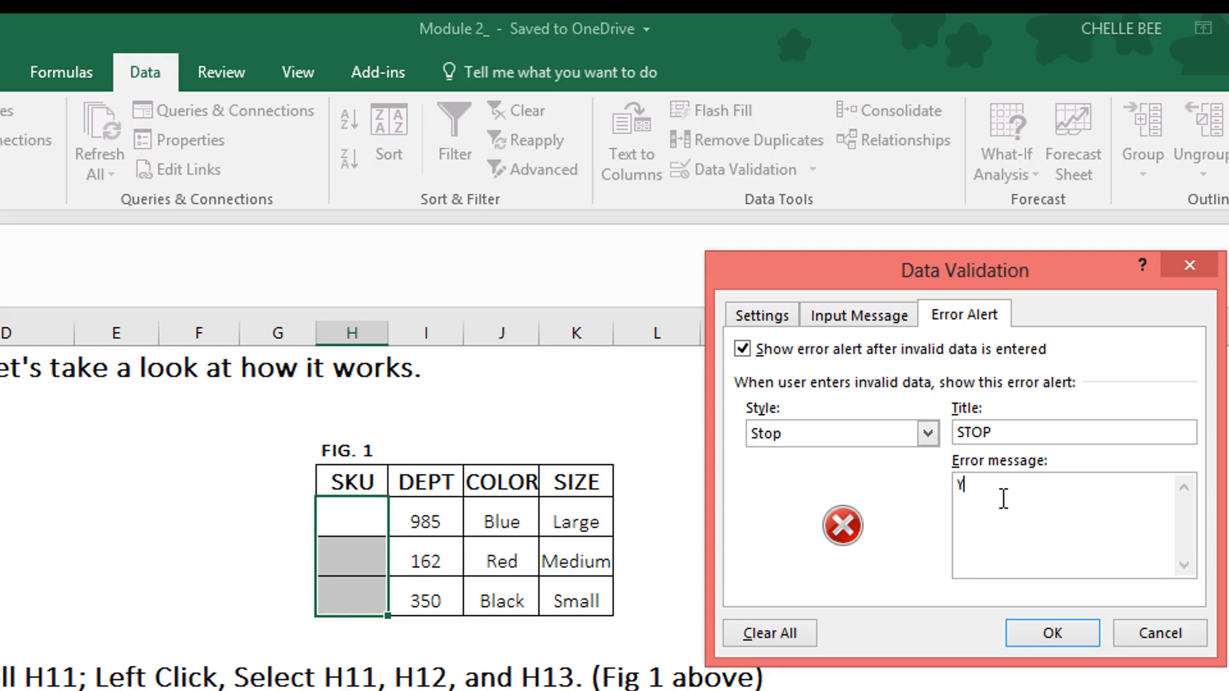
type("have blown up this ")
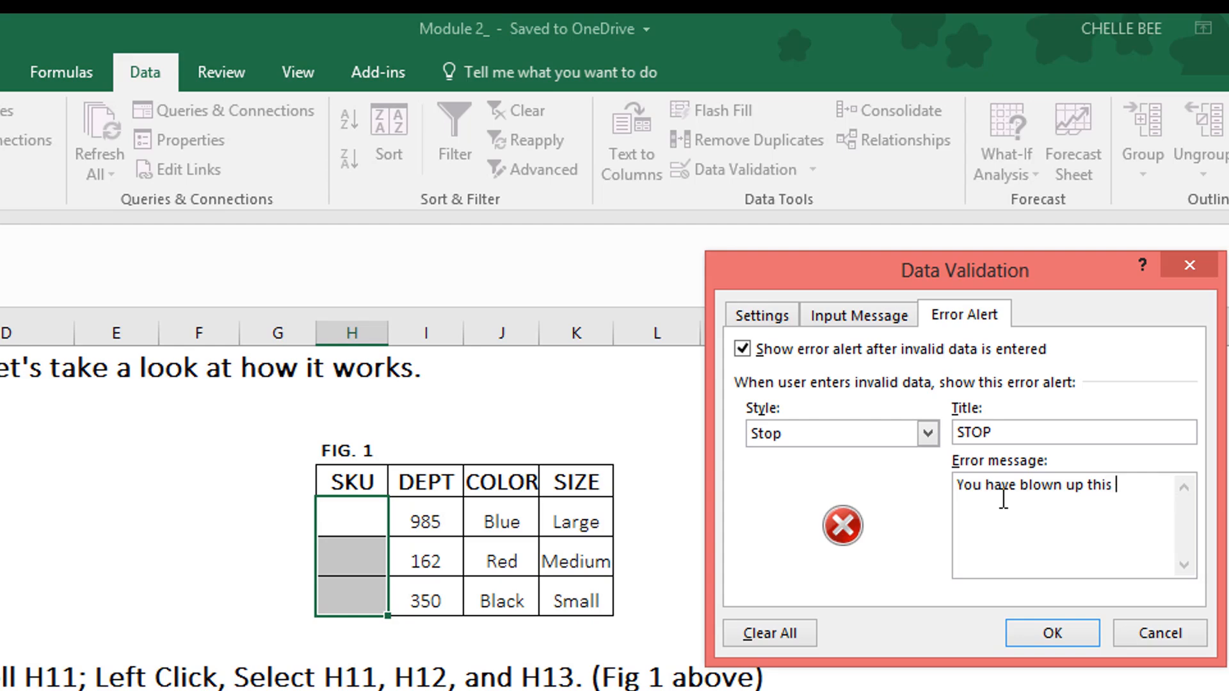
type("worksheet!  You will now be re")
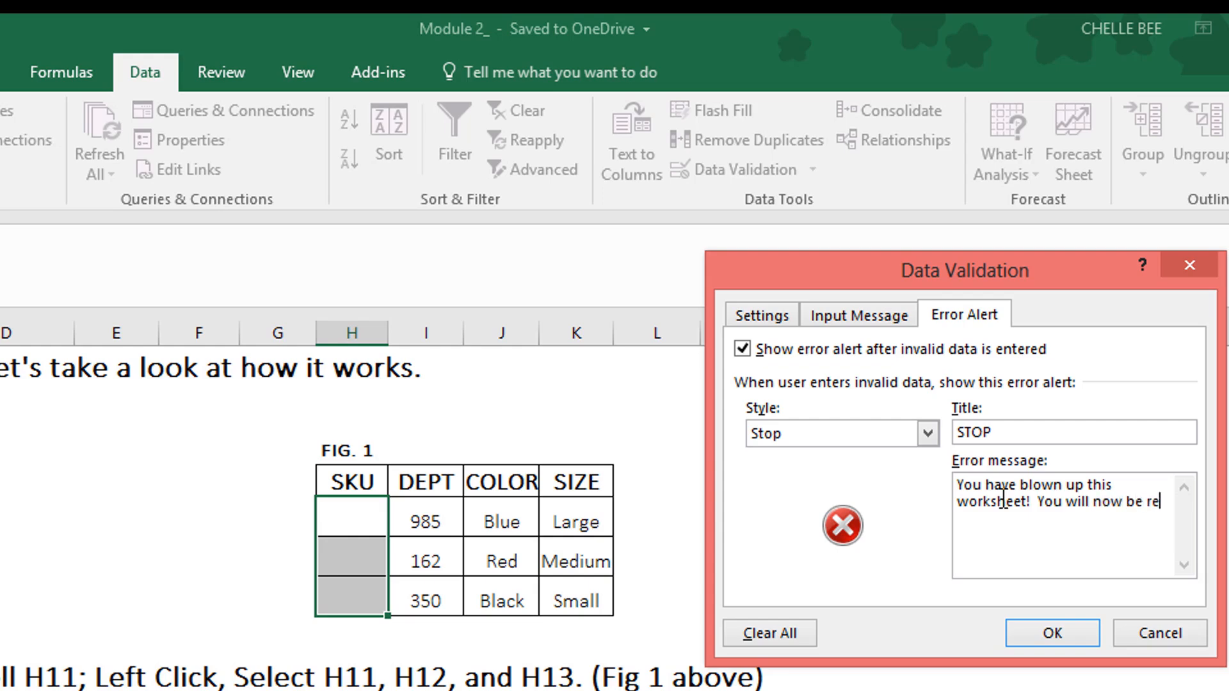
type("ported to the authorities!")
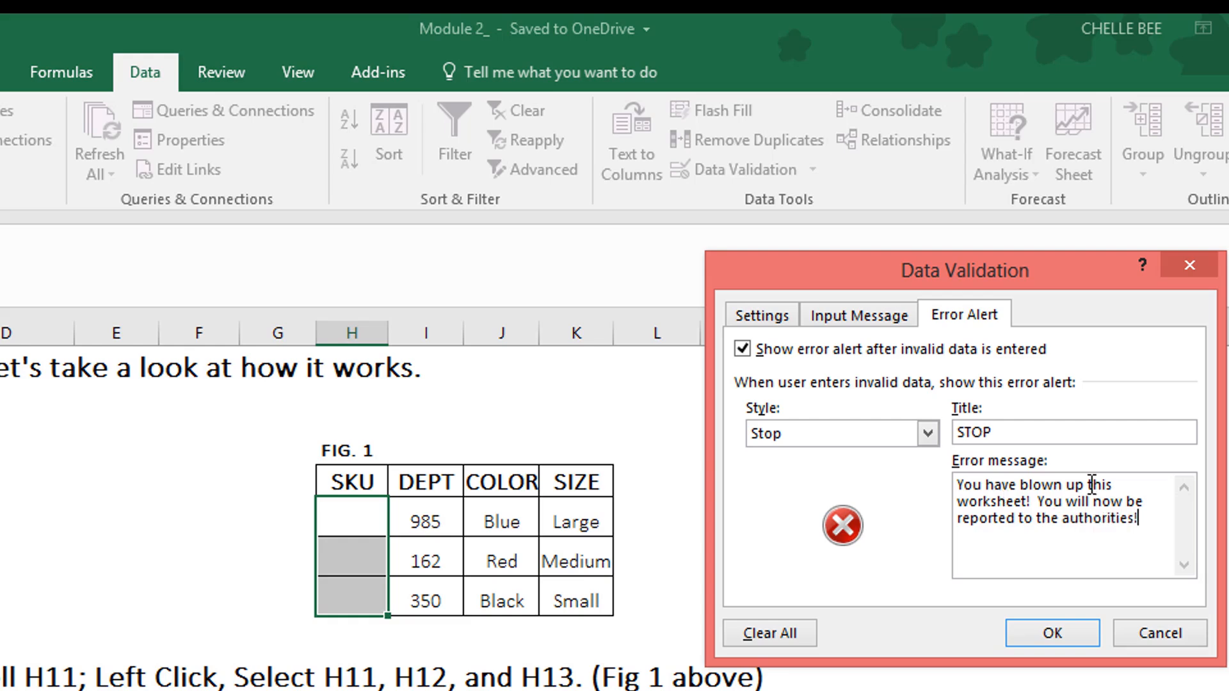
left_click(1057, 637)
left_click(798, 559)
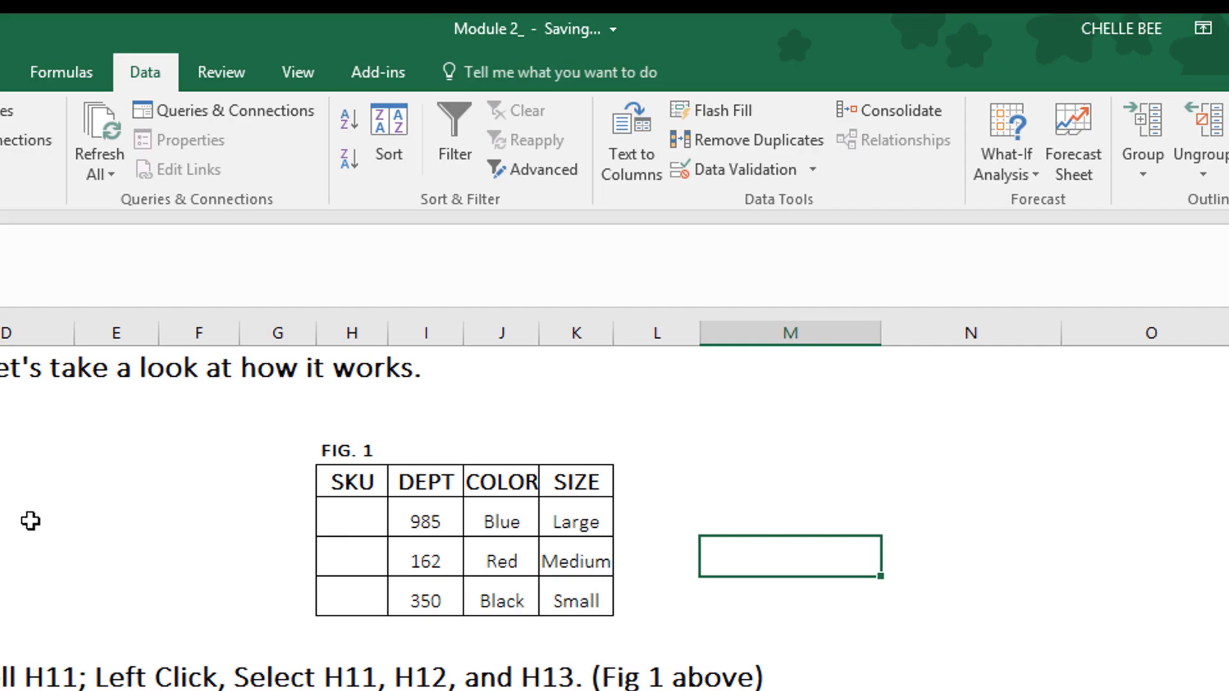
scroll(220, 519, "down", 3)
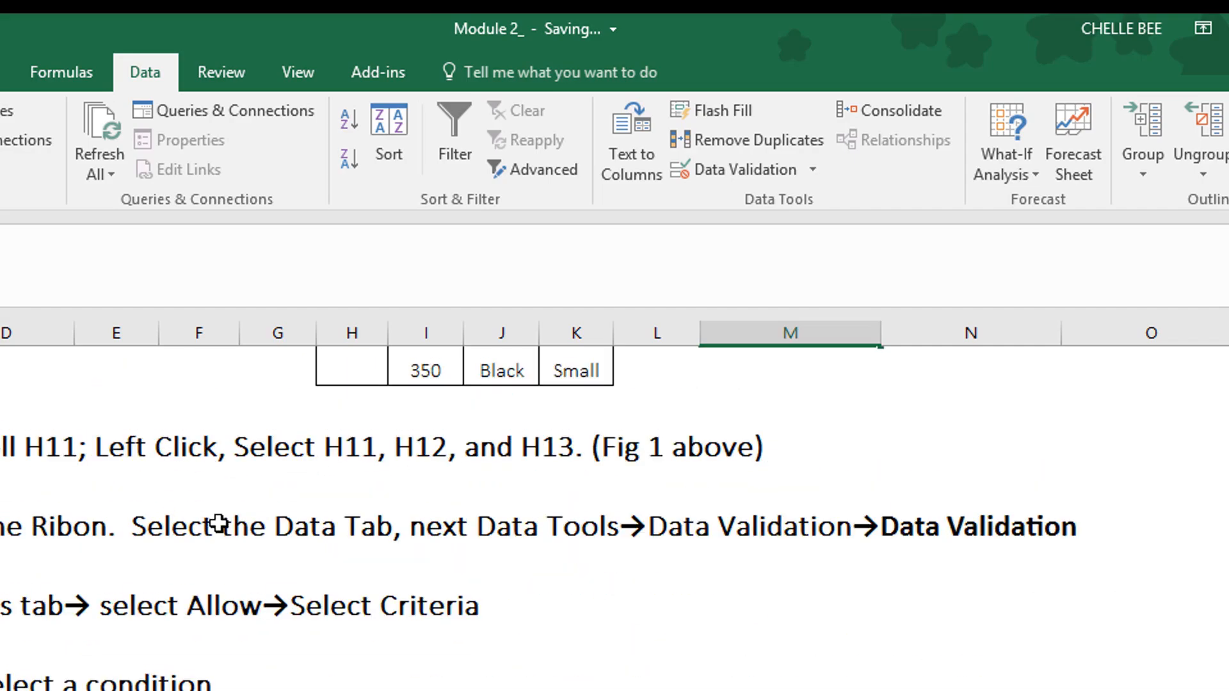
scroll(218, 522, "down", 3)
scroll(218, 521, "down", 1)
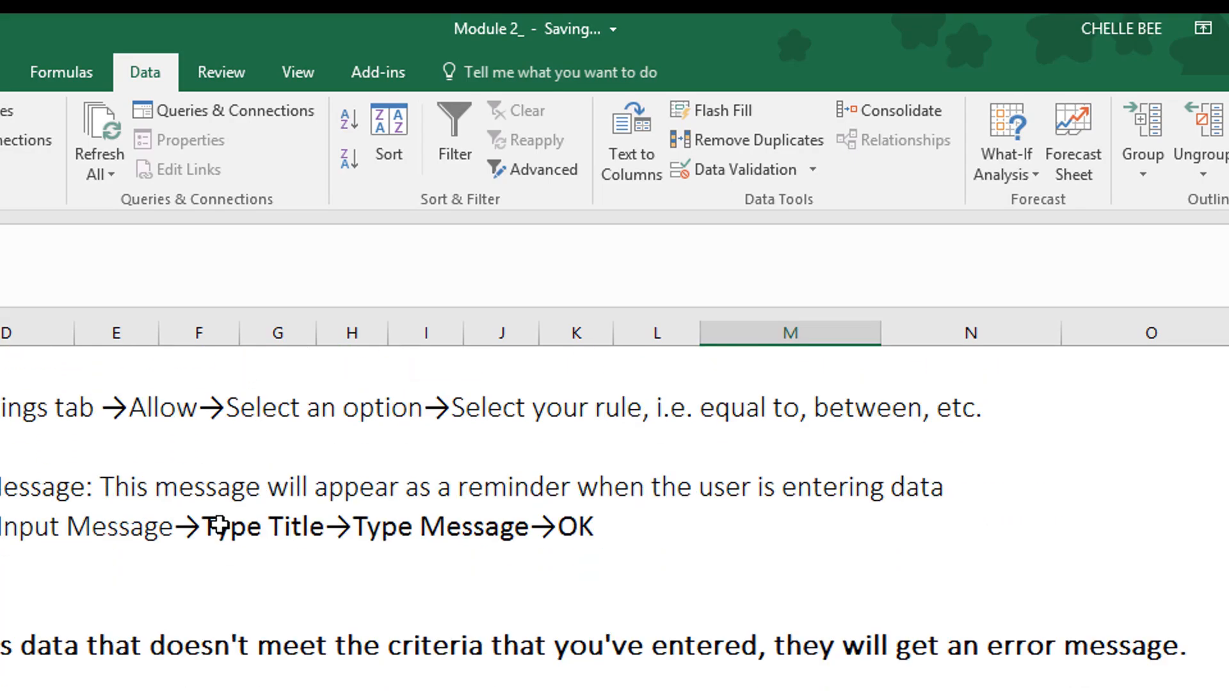
scroll(219, 526, "up", 5)
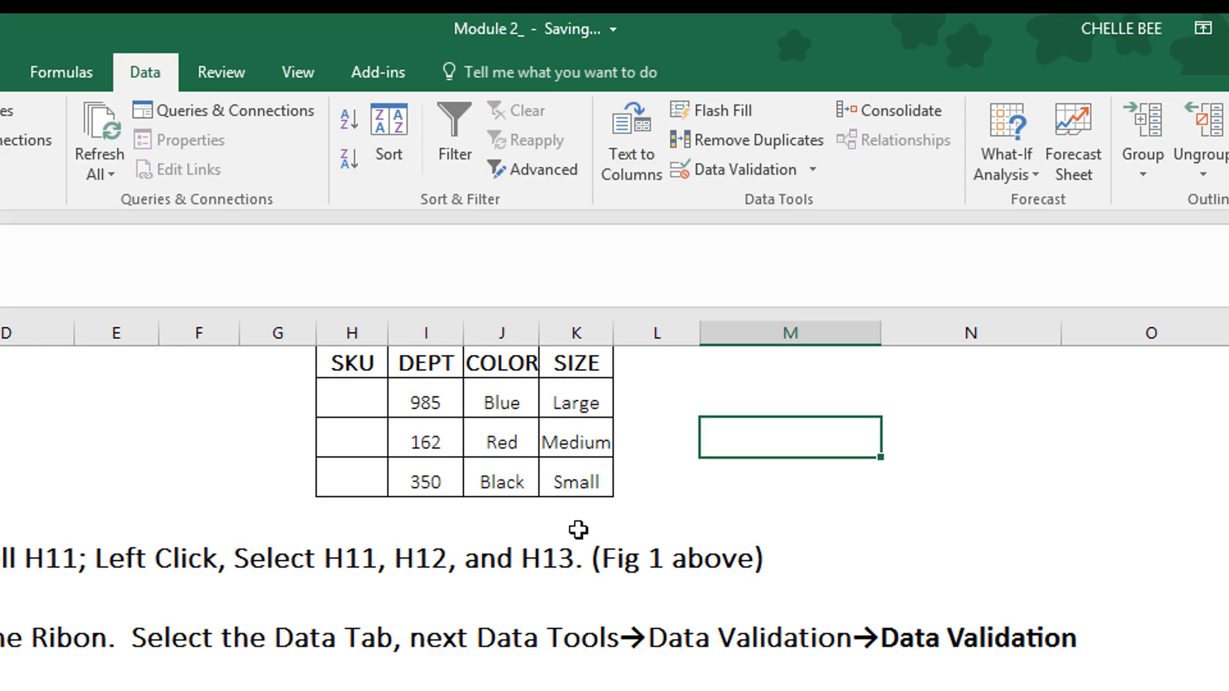
scroll(563, 537, "up", 1)
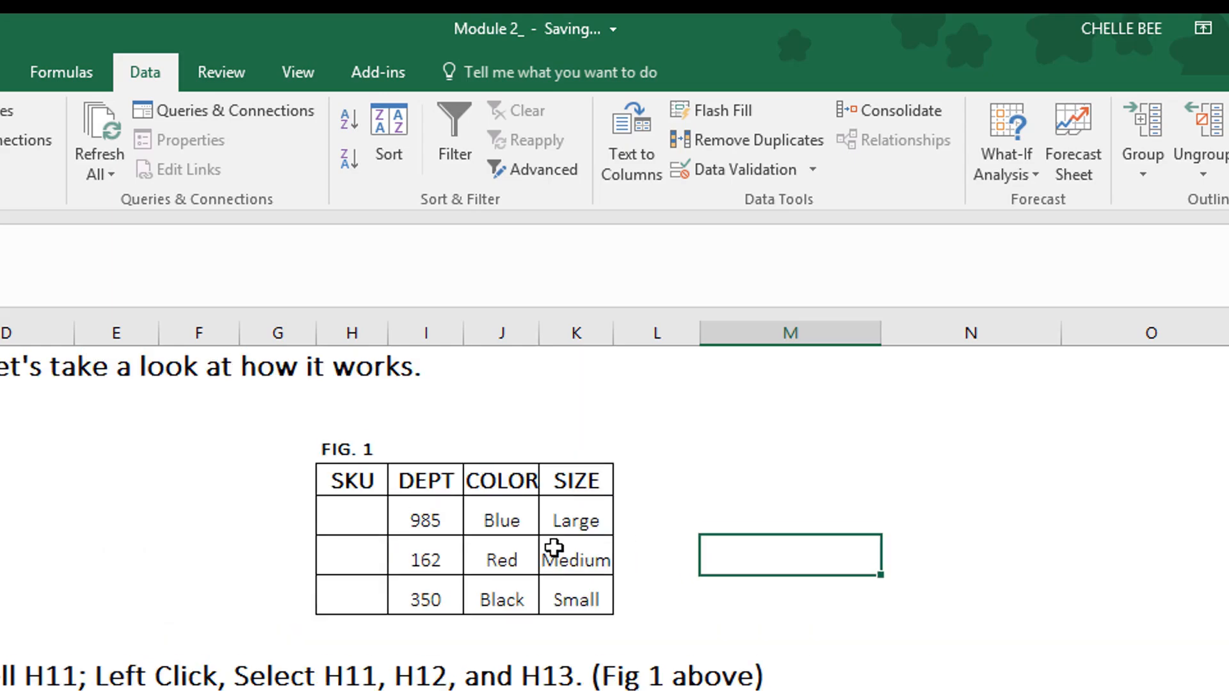
left_click(355, 520)
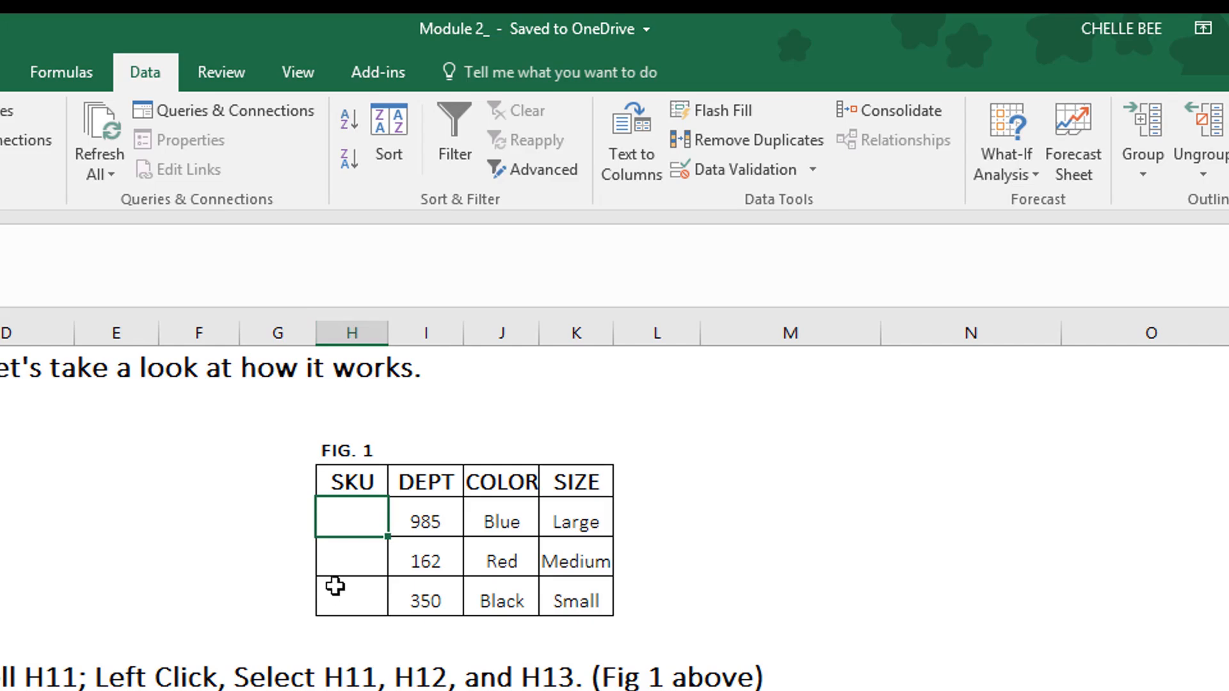
left_click(342, 566)
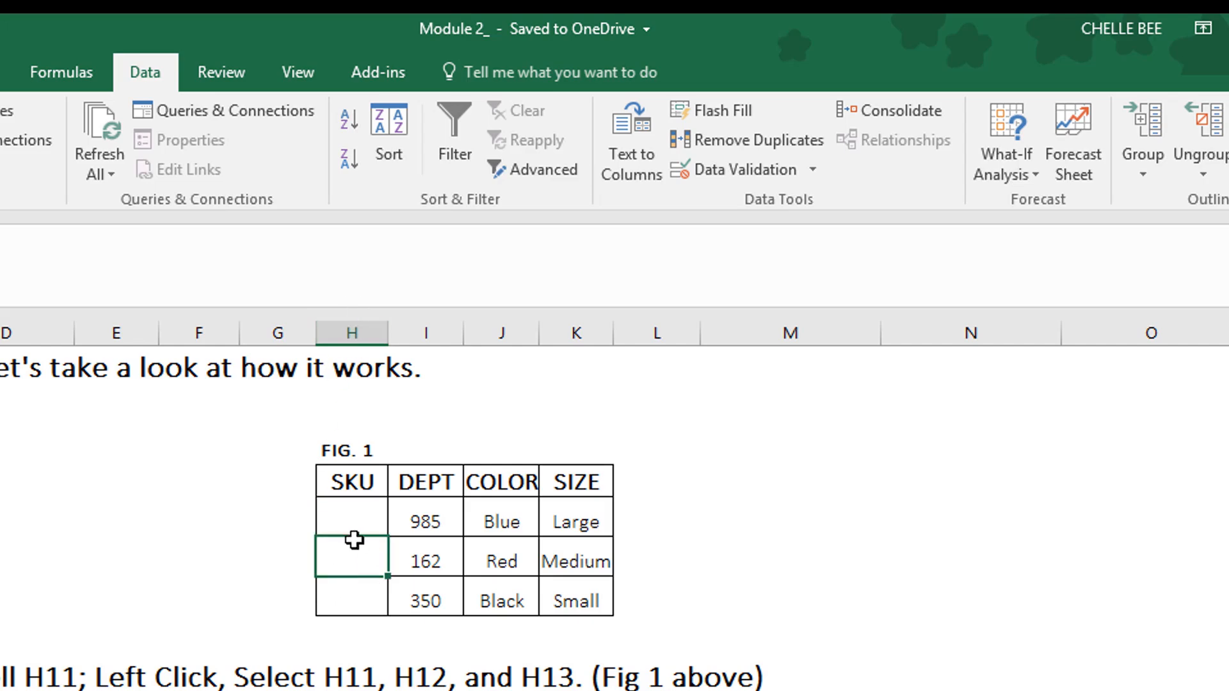
left_click(350, 519)
left_click(342, 564)
Step: Enter 1 in SKU cell H11 and 5 in SKU cell H12 as valid test entries
left_click(348, 510)
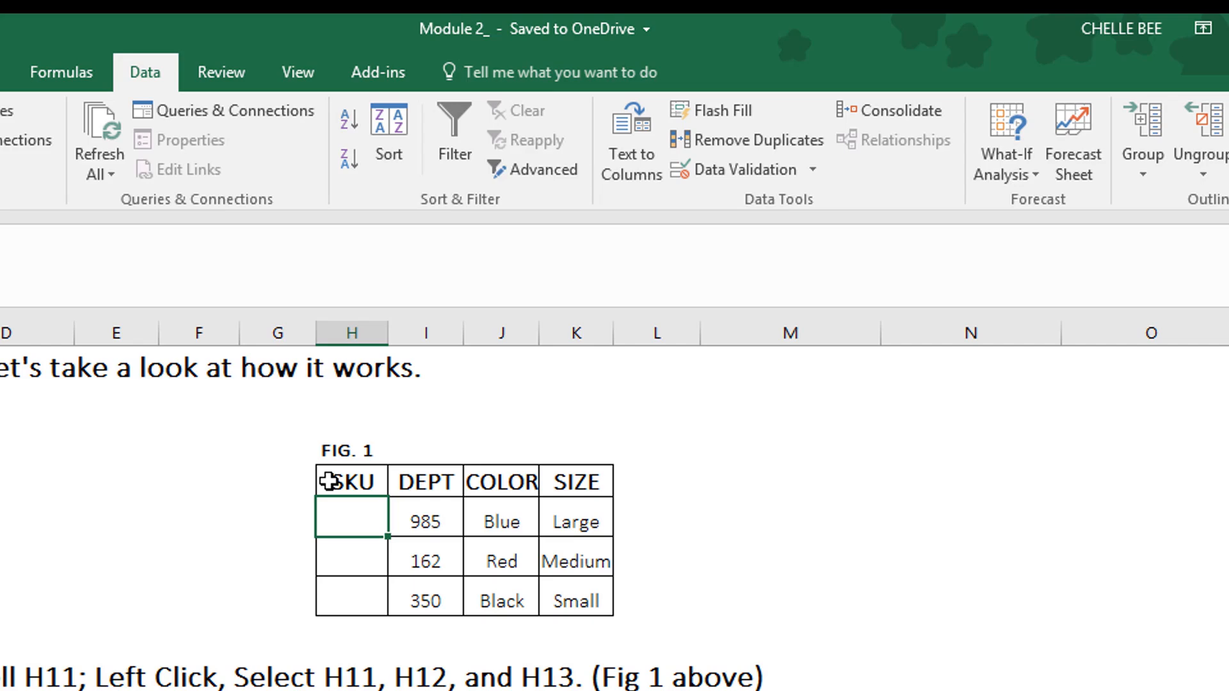
type("1")
key("Return")
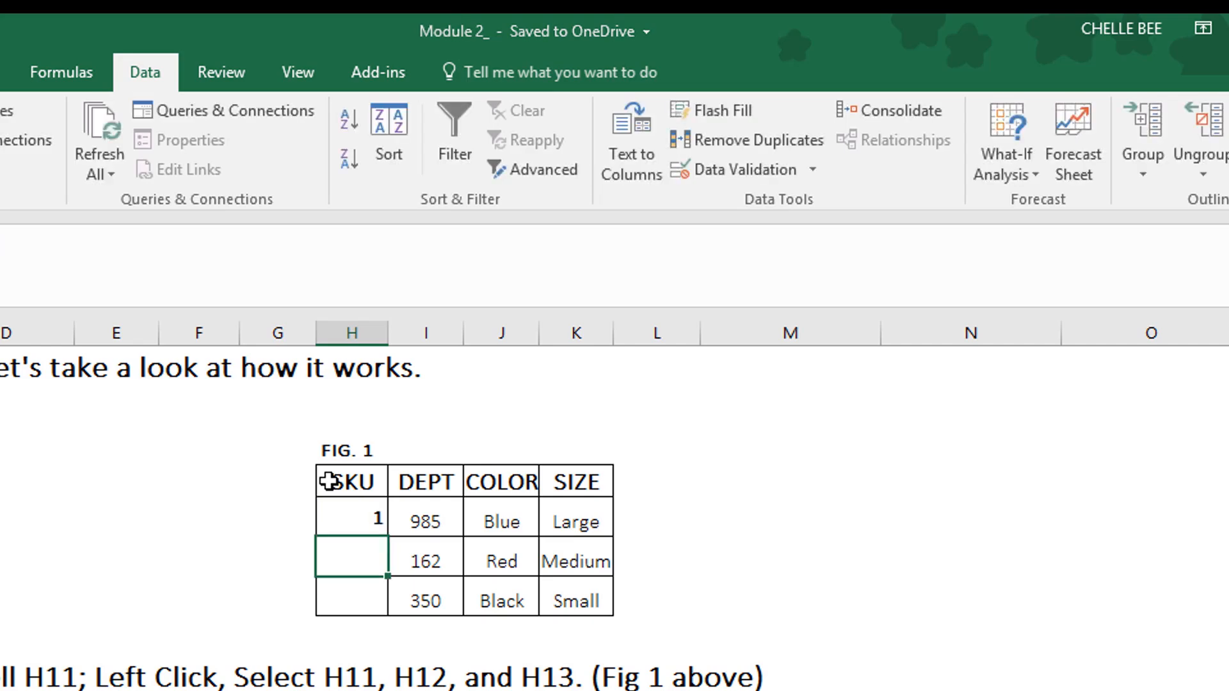
type("5")
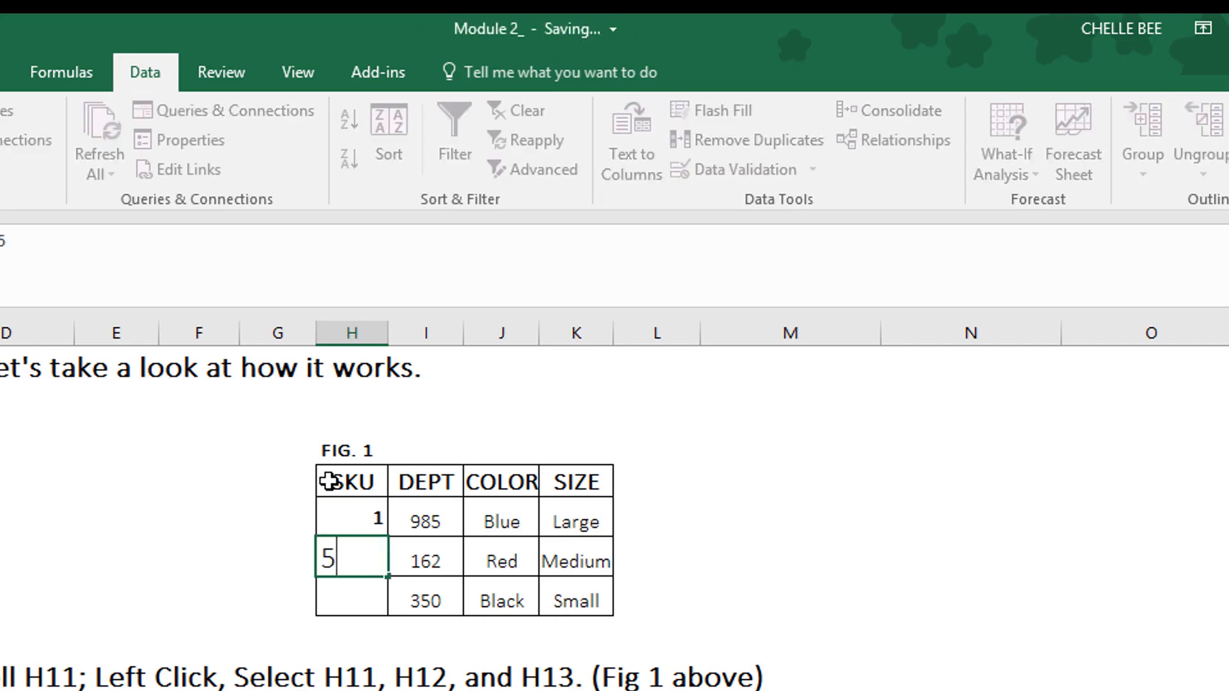
key("Return")
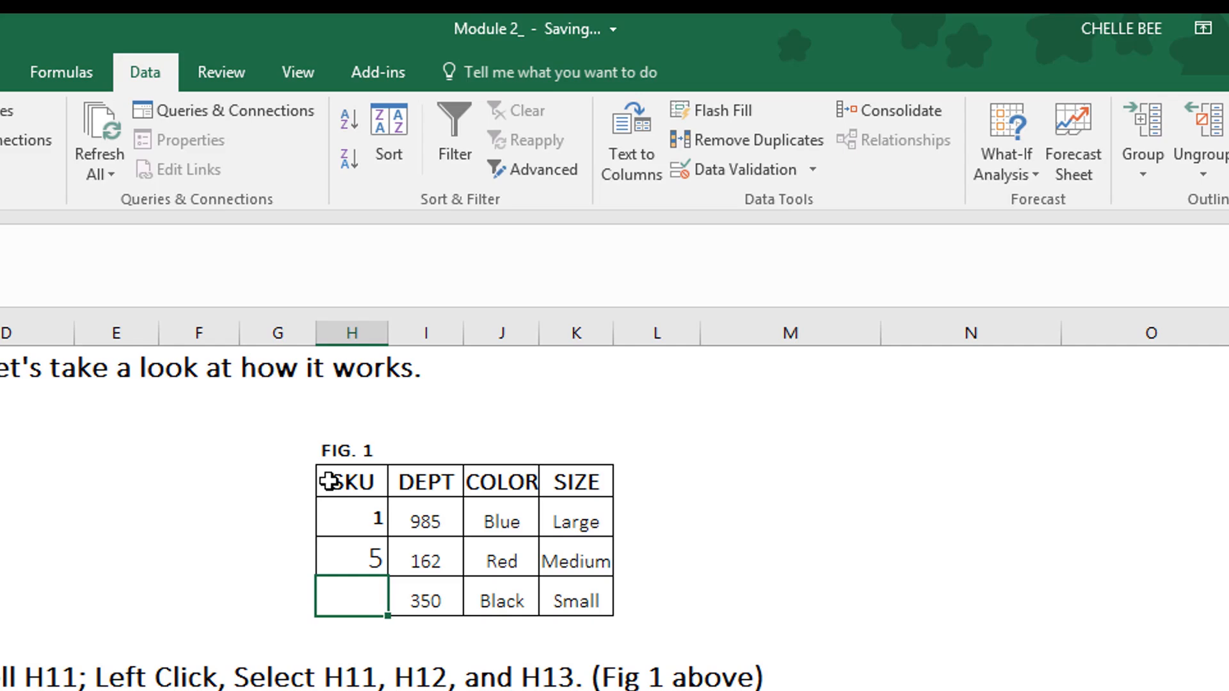
Step: Test the validation rule with the out-of-range value 15 in H13, and retry the entry with 4
type("15")
key("Return")
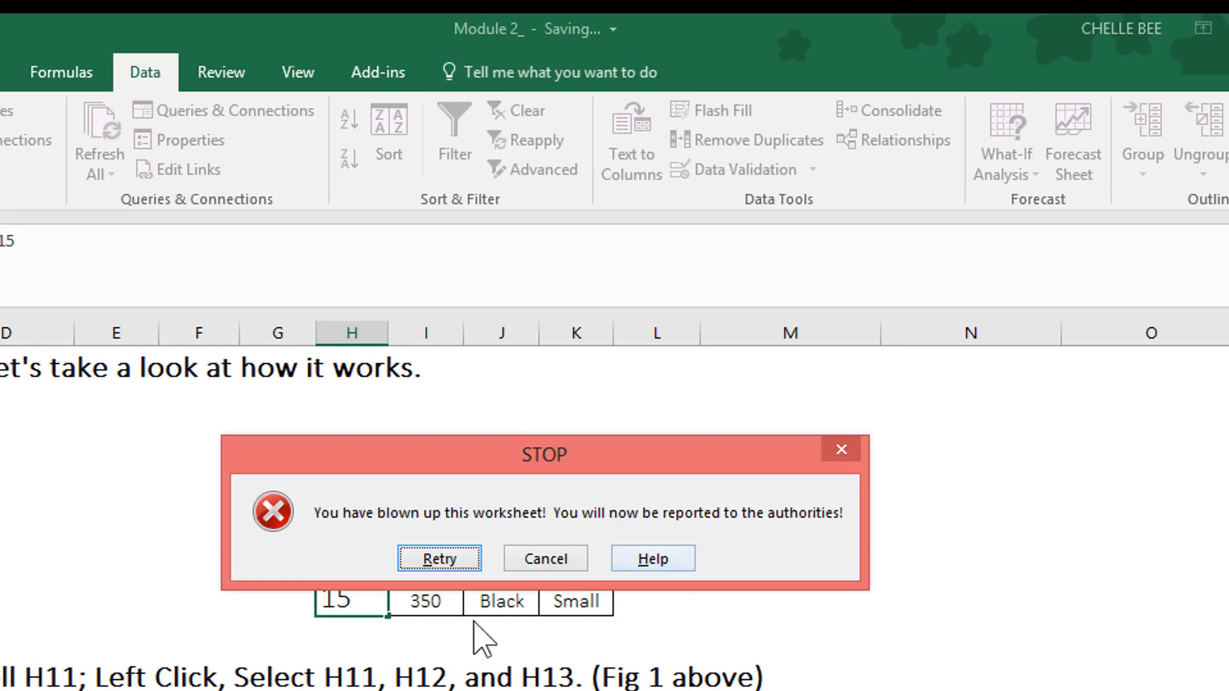
left_click(478, 556)
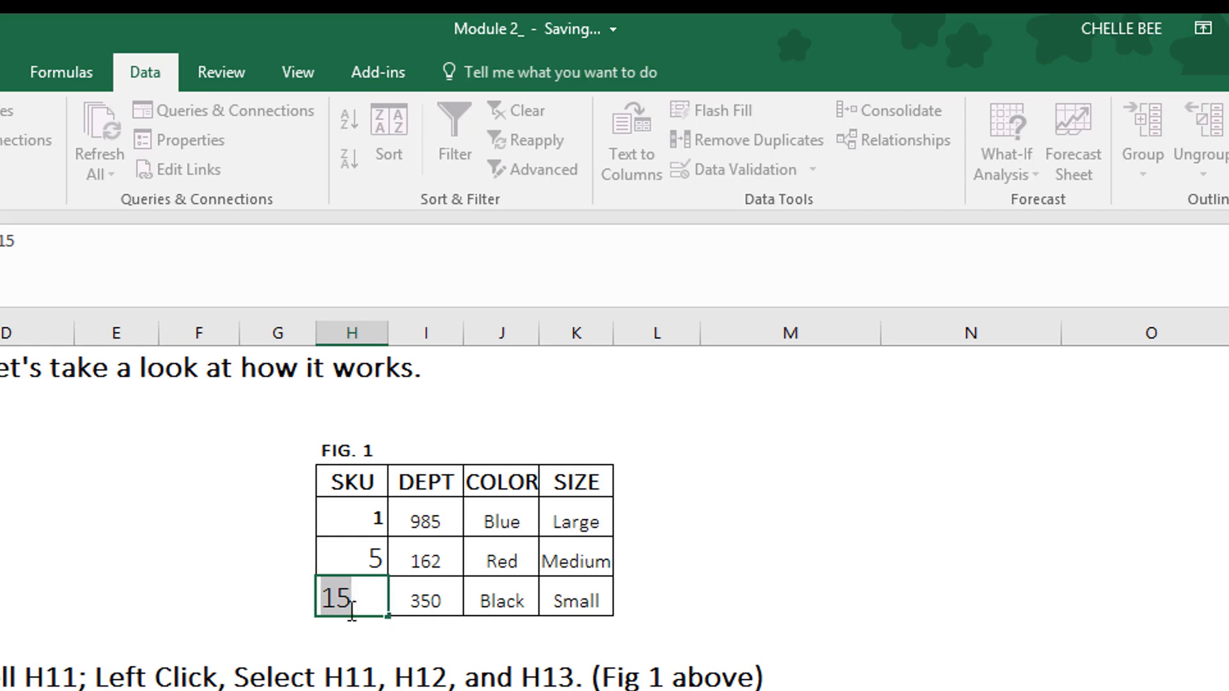
type("4")
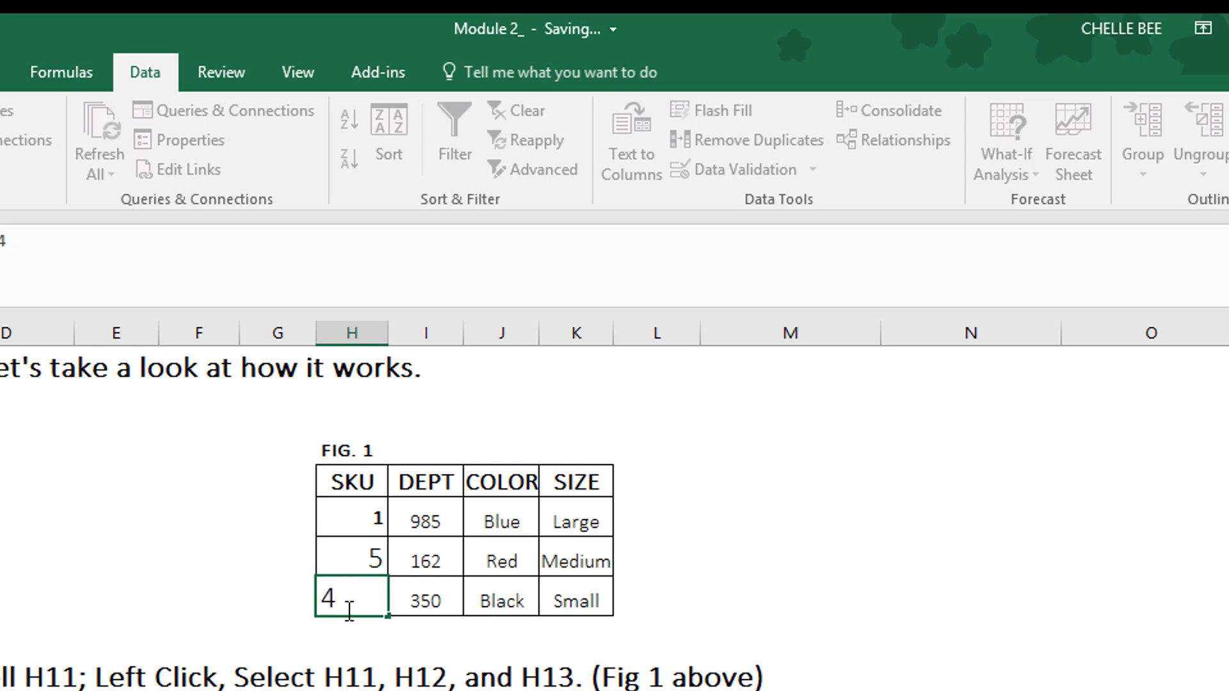
key("Return")
Step: Review the written data validation instructions below the SKU table, through the closing note on error messages
scroll(211, 670, "up", 2)
scroll(224, 667, "down", 4)
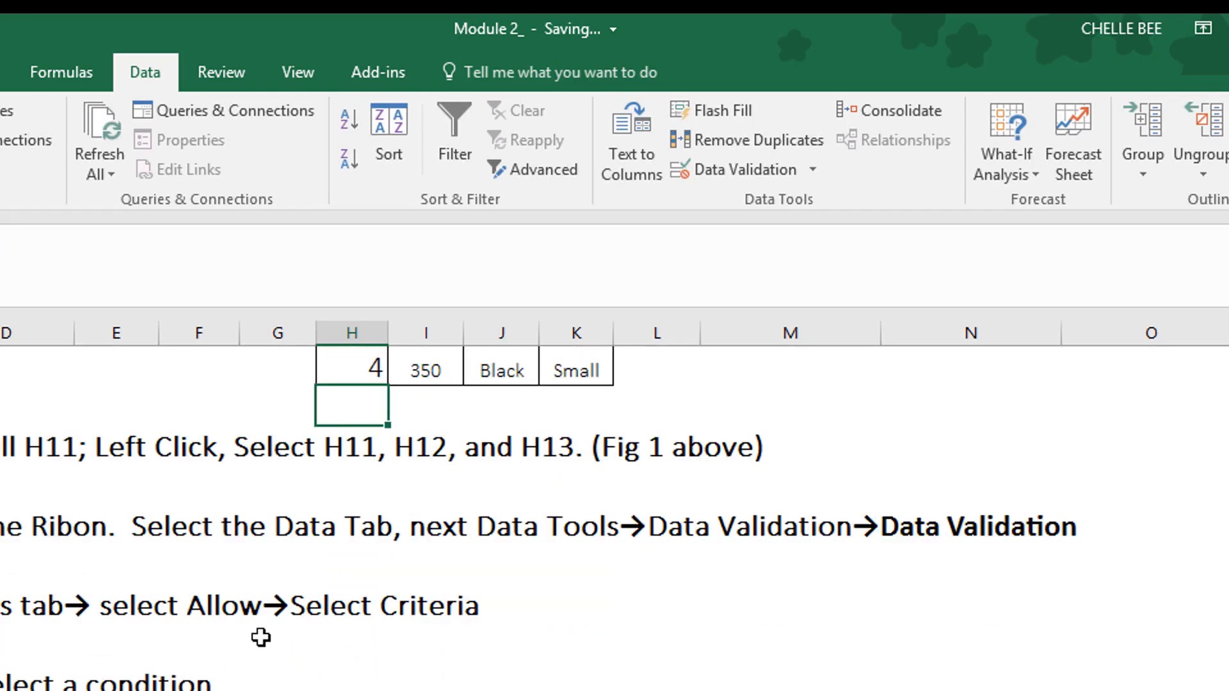
scroll(276, 640, "down", 1)
scroll(291, 631, "down", 1)
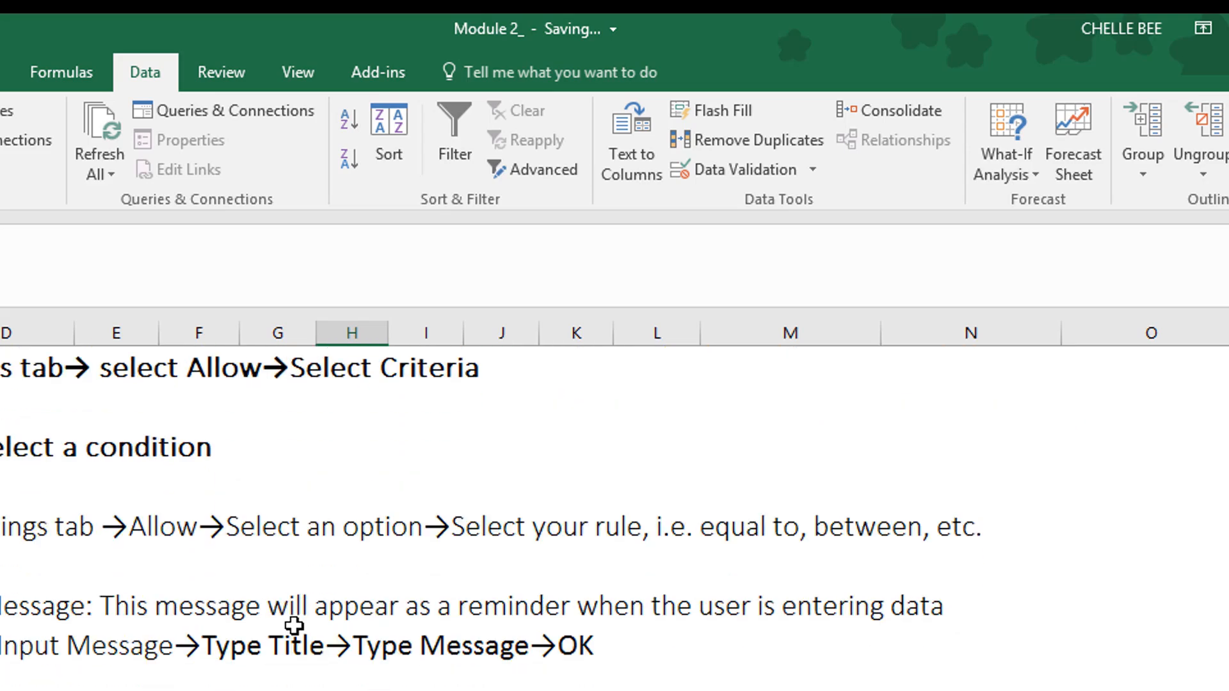
scroll(294, 626, "down", 1)
left_click(342, 677)
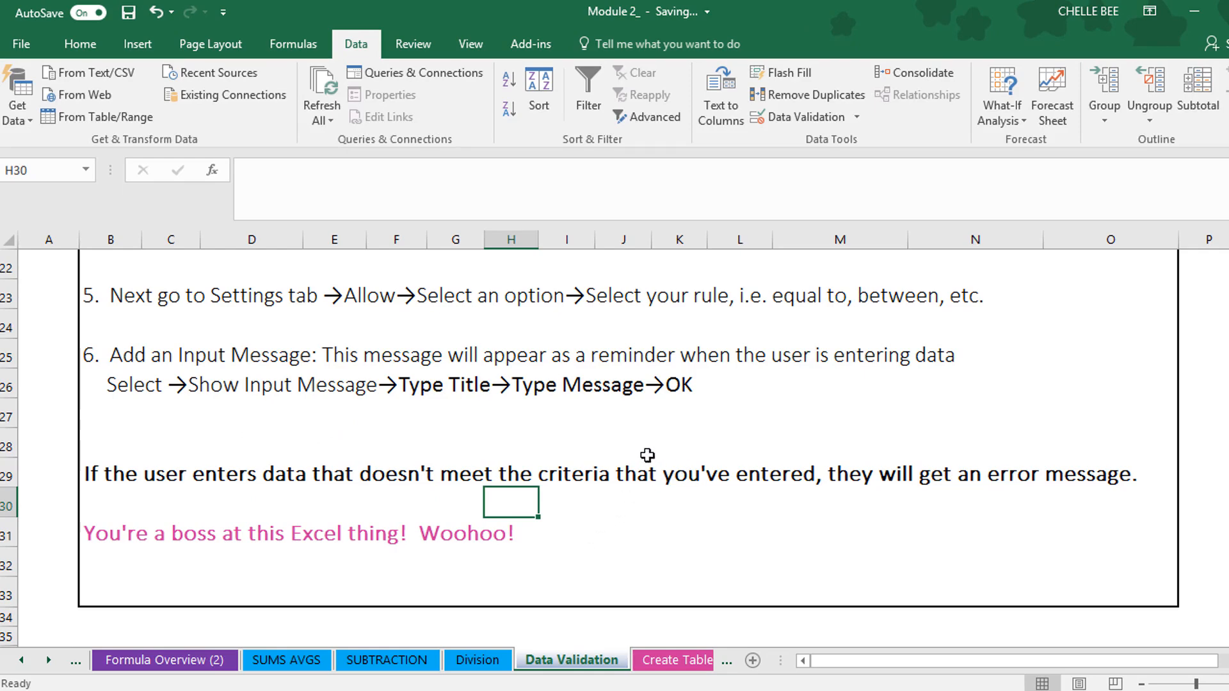
scroll(646, 511, "up", 5)
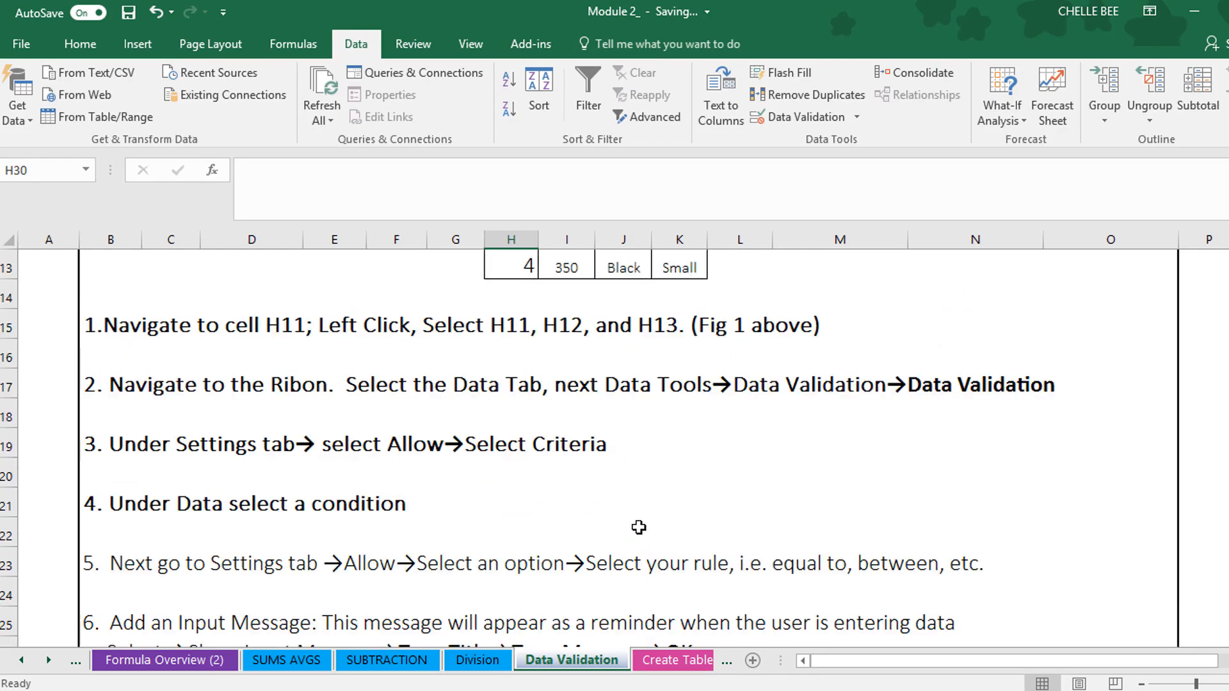